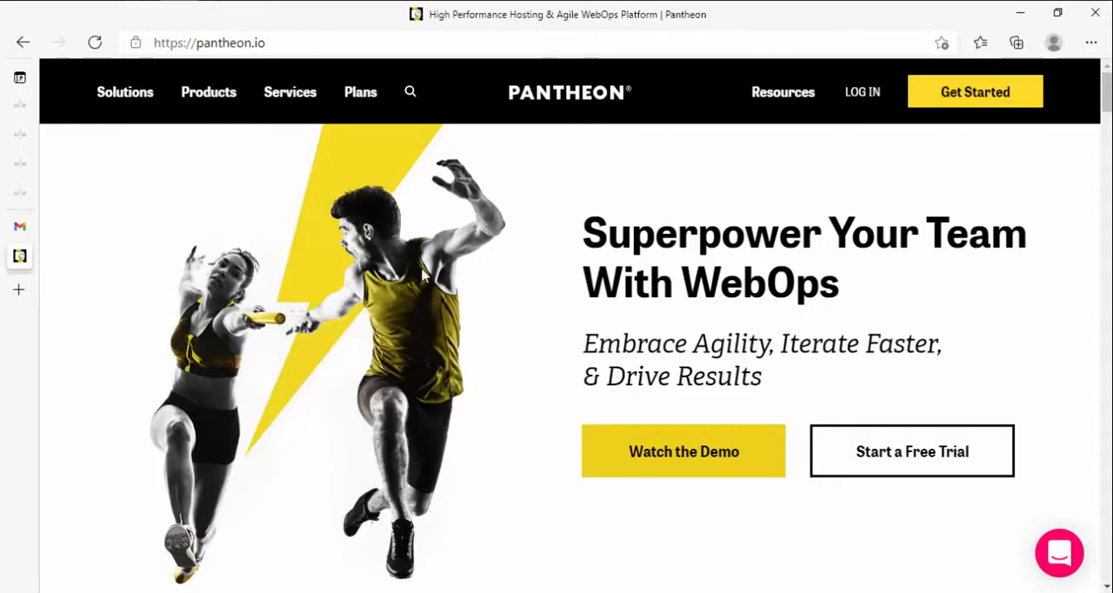
Step: Open Pantheon's free account registration page and look over its sign-up form and sign-in options
{"action": "left_click", "coordinate": [21, 228]}
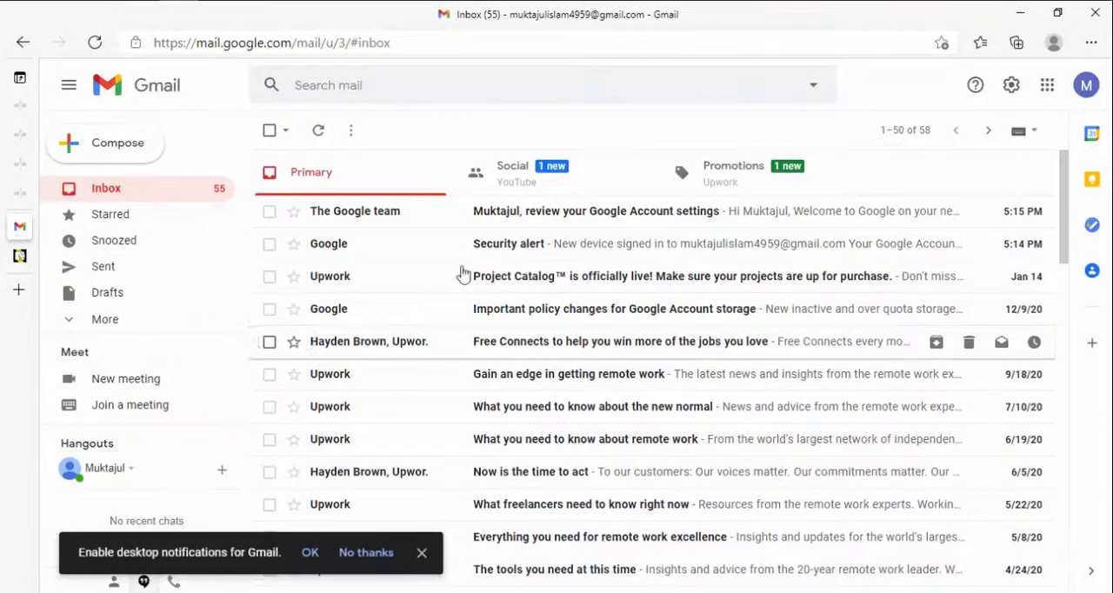
{"action": "left_click", "coordinate": [19, 255]}
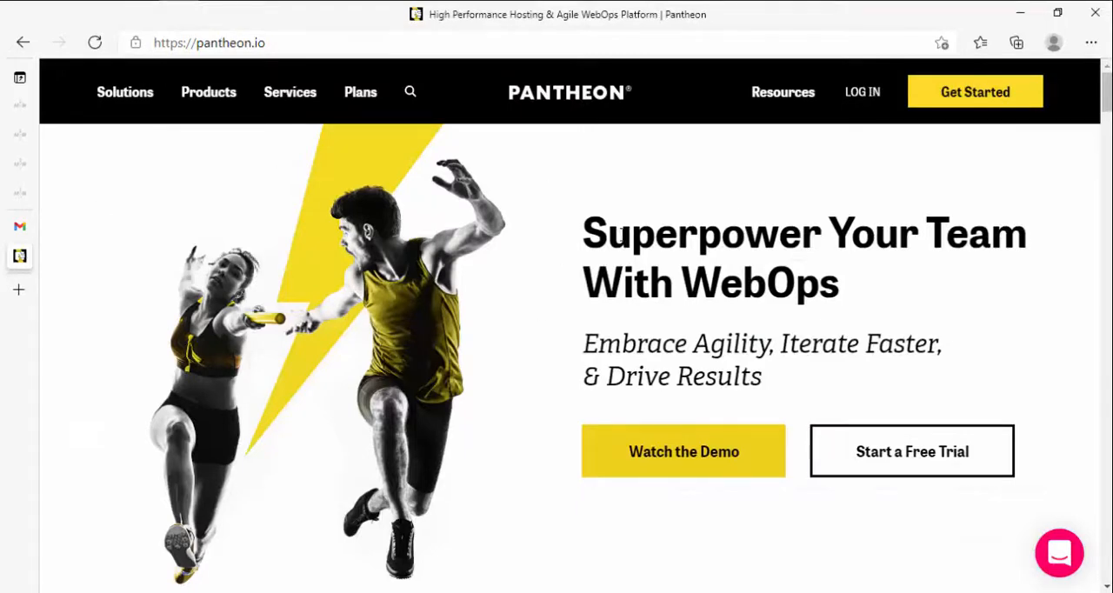
{"action": "left_click", "coordinate": [950, 96]}
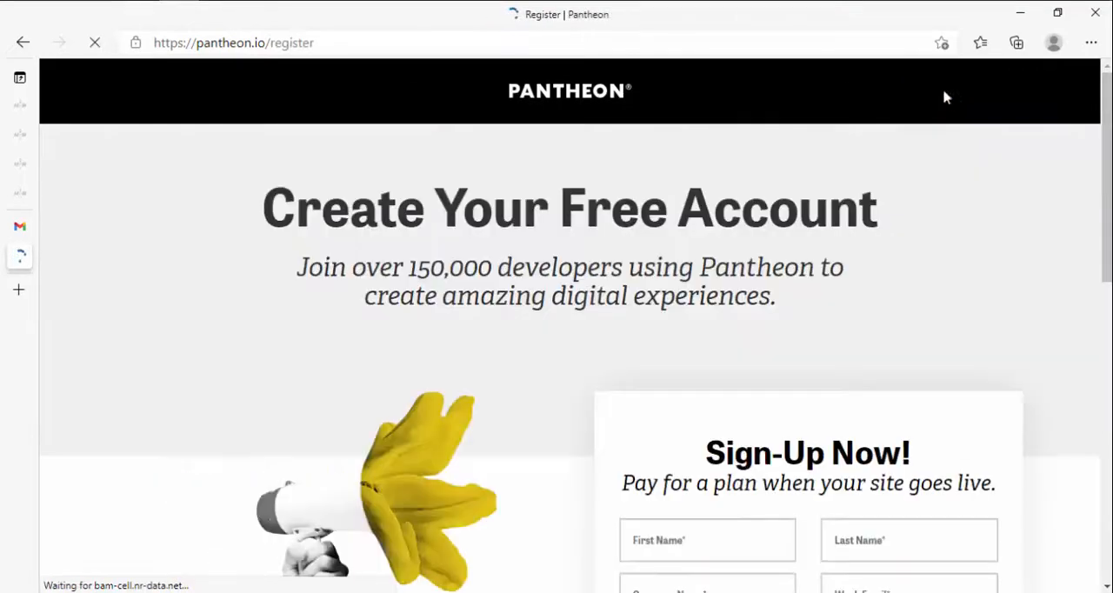
{"action": "scroll", "coordinate": [856, 191], "scroll_direction": "down", "scroll_amount": 2}
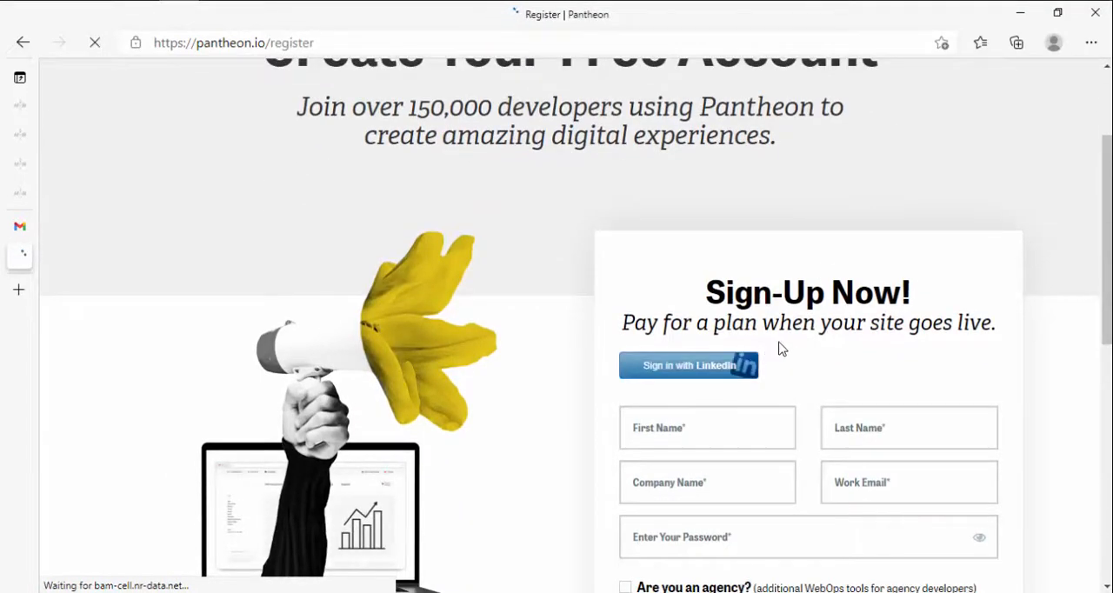
{"action": "scroll", "coordinate": [792, 304], "scroll_direction": "down", "scroll_amount": 4}
{"action": "scroll", "coordinate": [793, 307], "scroll_direction": "up", "scroll_amount": 2}
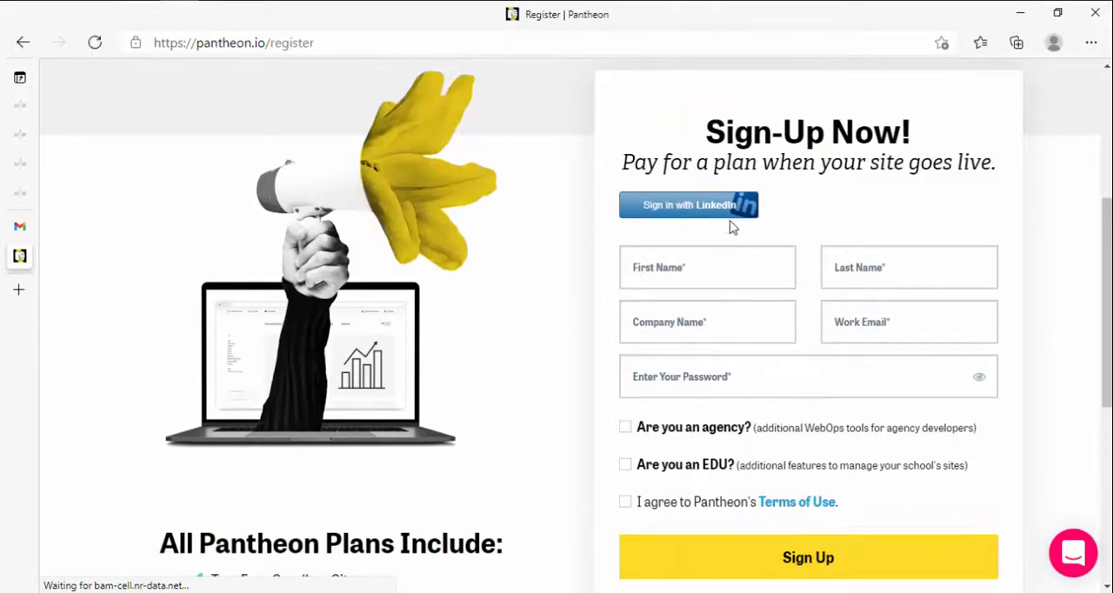
{"action": "scroll", "coordinate": [739, 261], "scroll_direction": "down", "scroll_amount": 2}
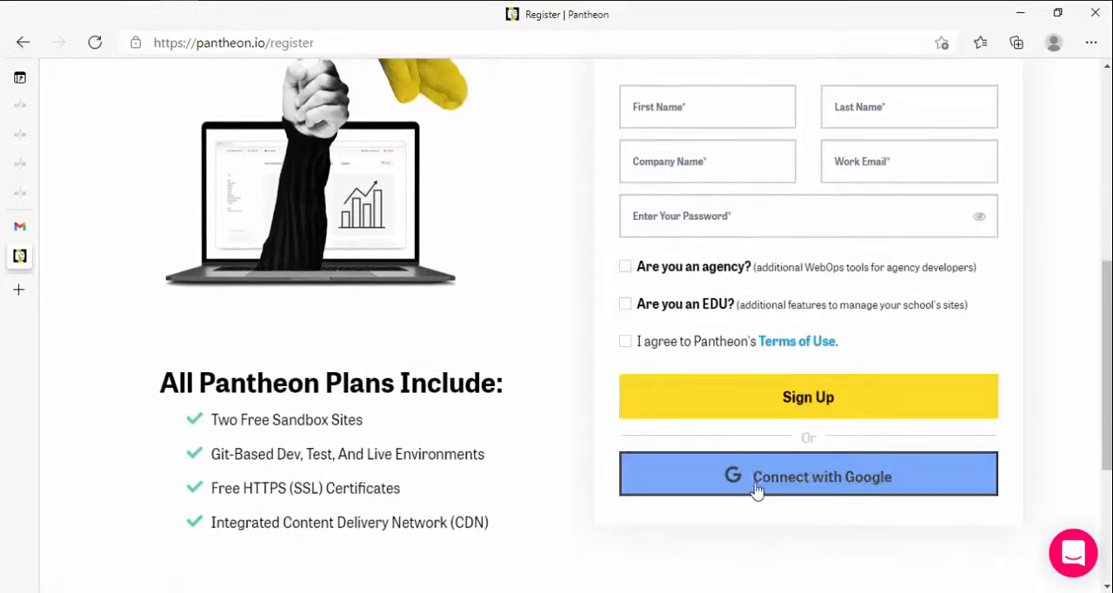
{"action": "scroll", "coordinate": [746, 351], "scroll_direction": "up", "scroll_amount": 2}
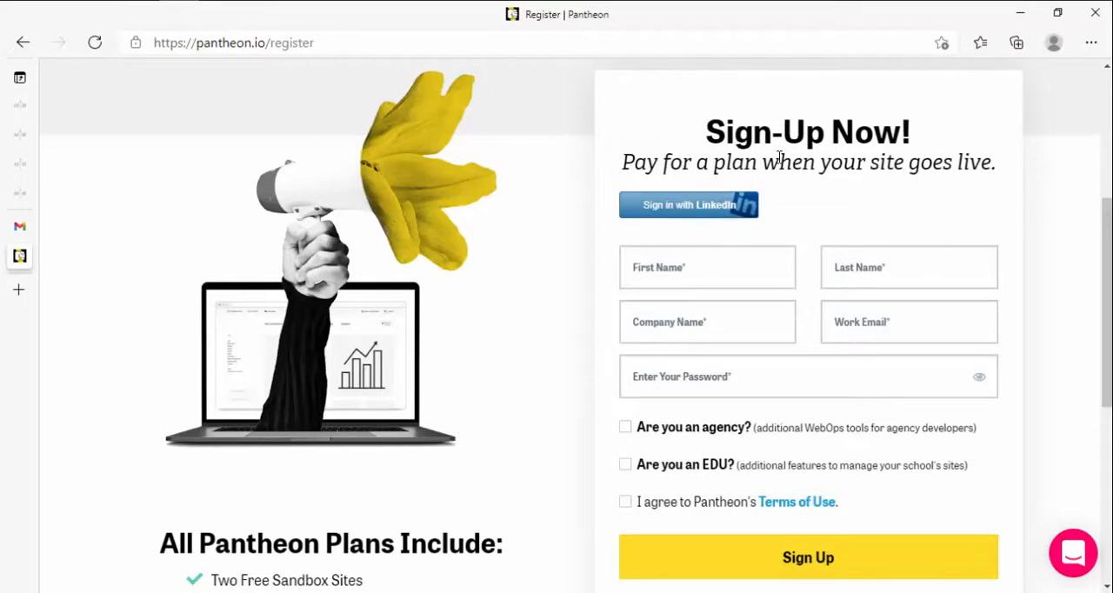
{"action": "left_click", "coordinate": [700, 273]}
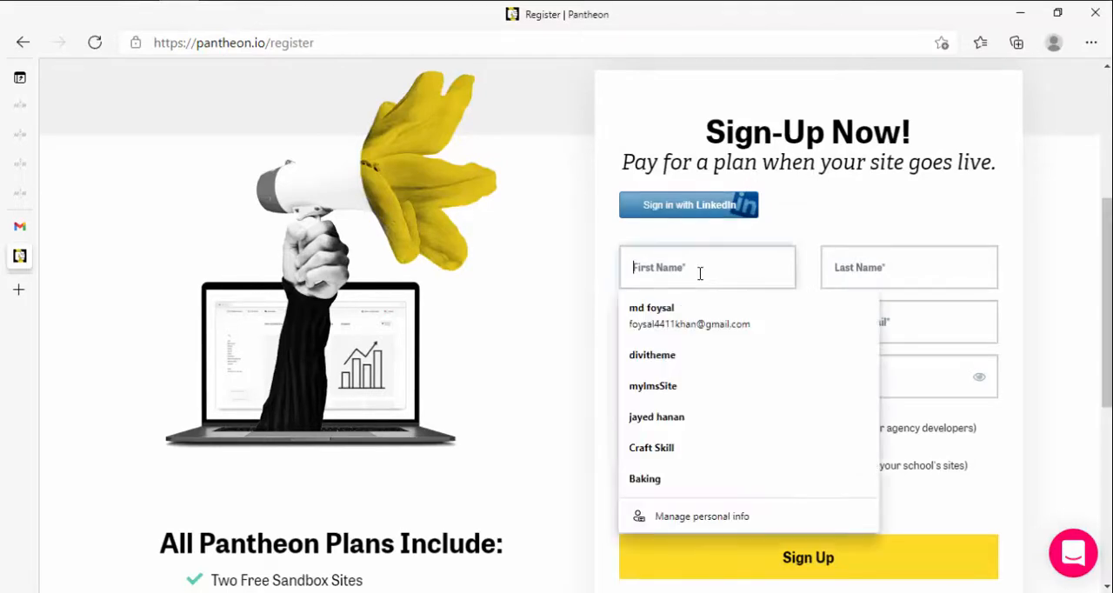
{"action": "left_click", "coordinate": [880, 269]}
{"action": "left_click", "coordinate": [698, 321]}
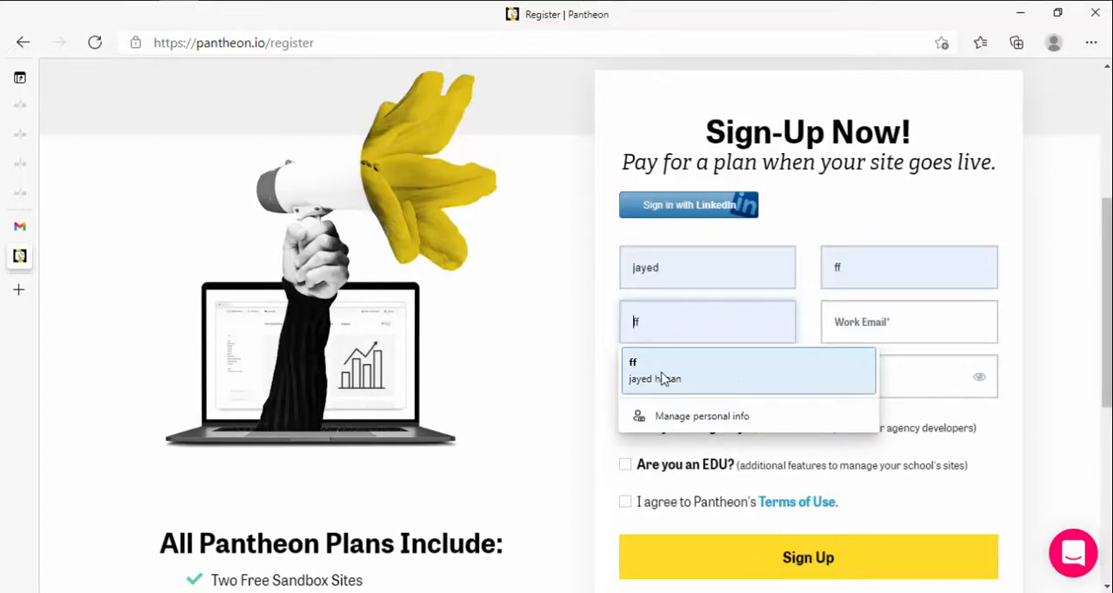
{"action": "left_click", "coordinate": [905, 327]}
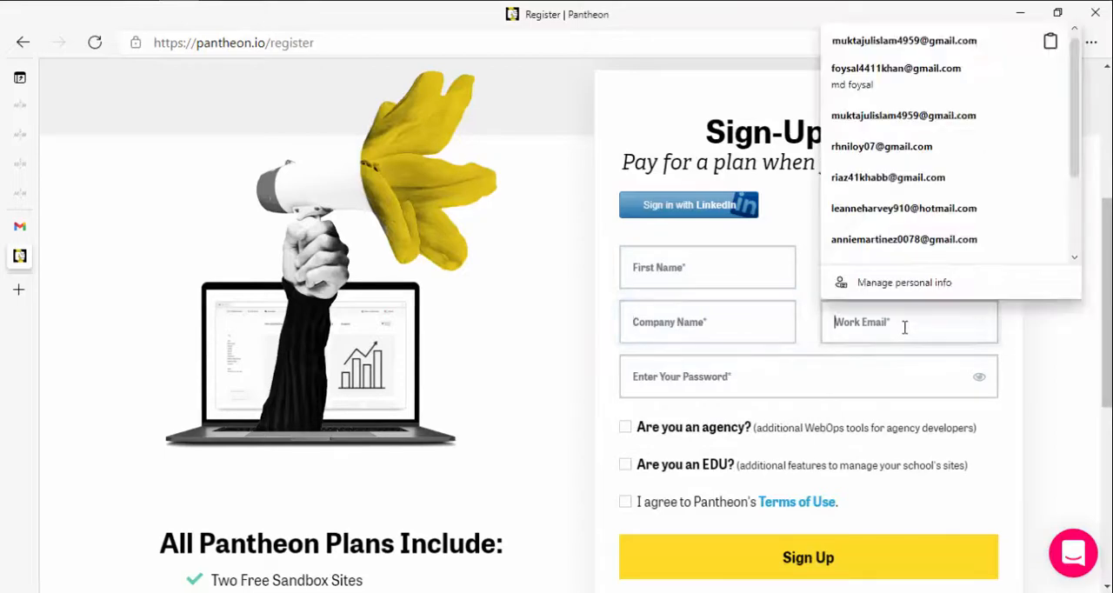
{"action": "left_click", "coordinate": [857, 358]}
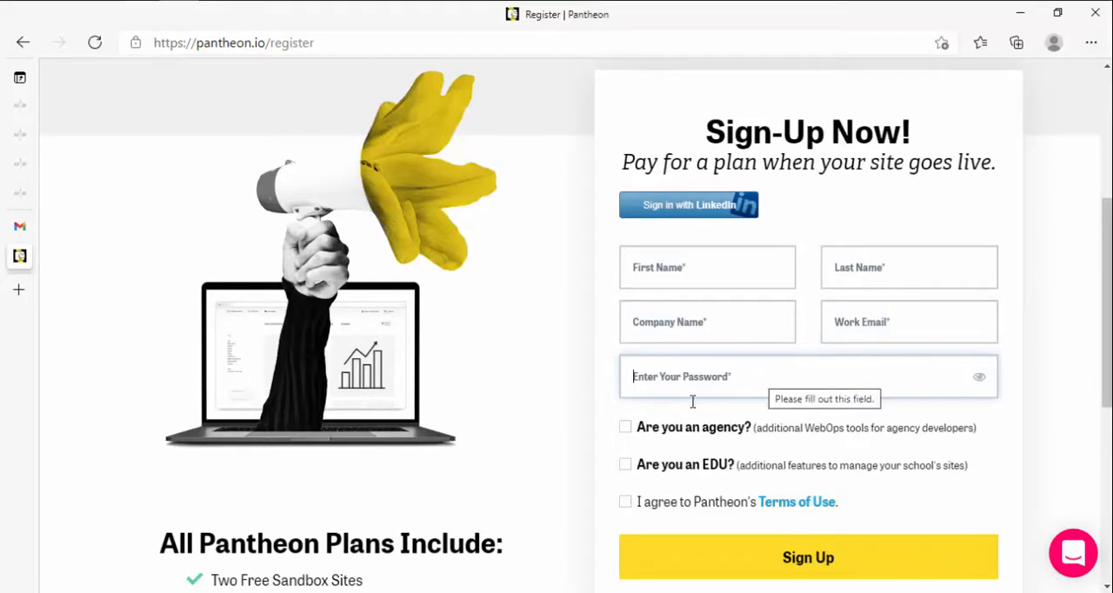
{"action": "left_click", "coordinate": [628, 432]}
{"action": "left_click", "coordinate": [626, 464]}
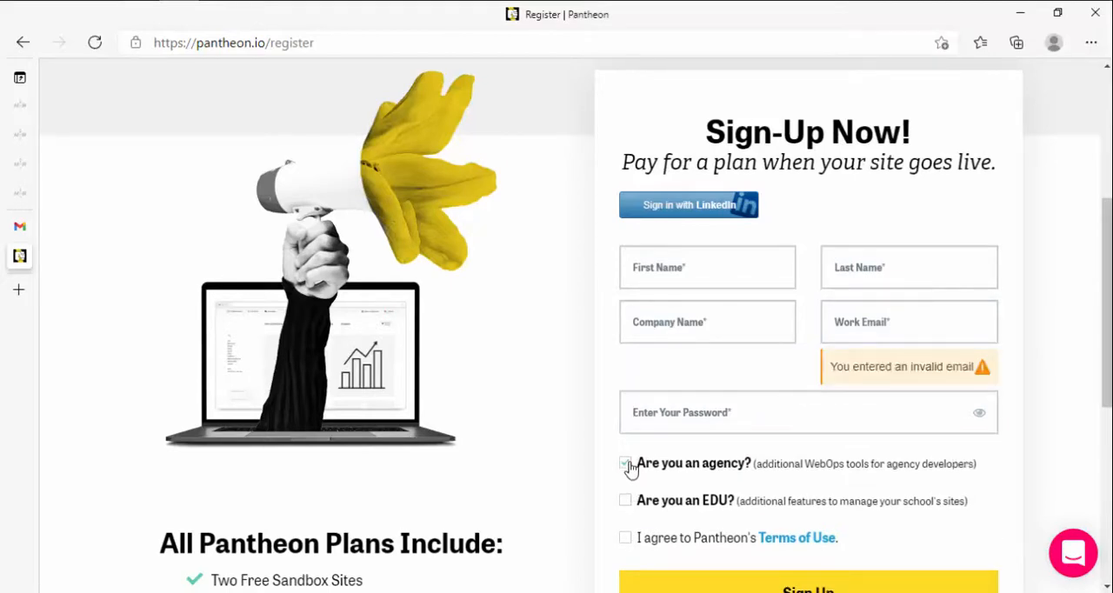
{"action": "left_click", "coordinate": [626, 468]}
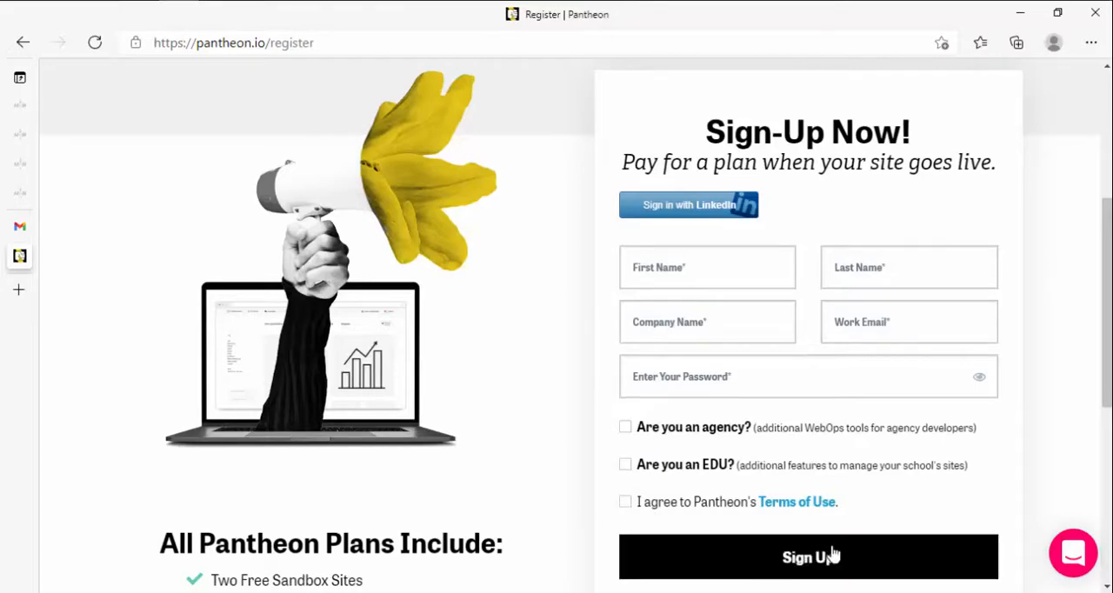
Step: Register by connecting with Google, choosing the Google account that matches the open Gmail inbox
{"action": "scroll", "coordinate": [750, 530], "scroll_direction": "down", "scroll_amount": 2}
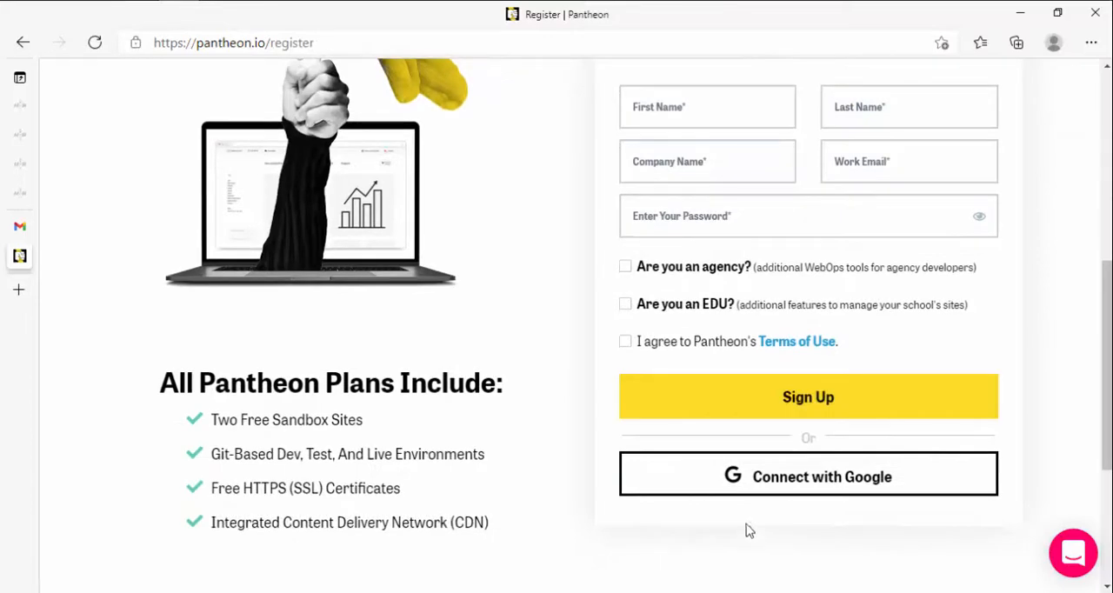
{"action": "left_click", "coordinate": [841, 498]}
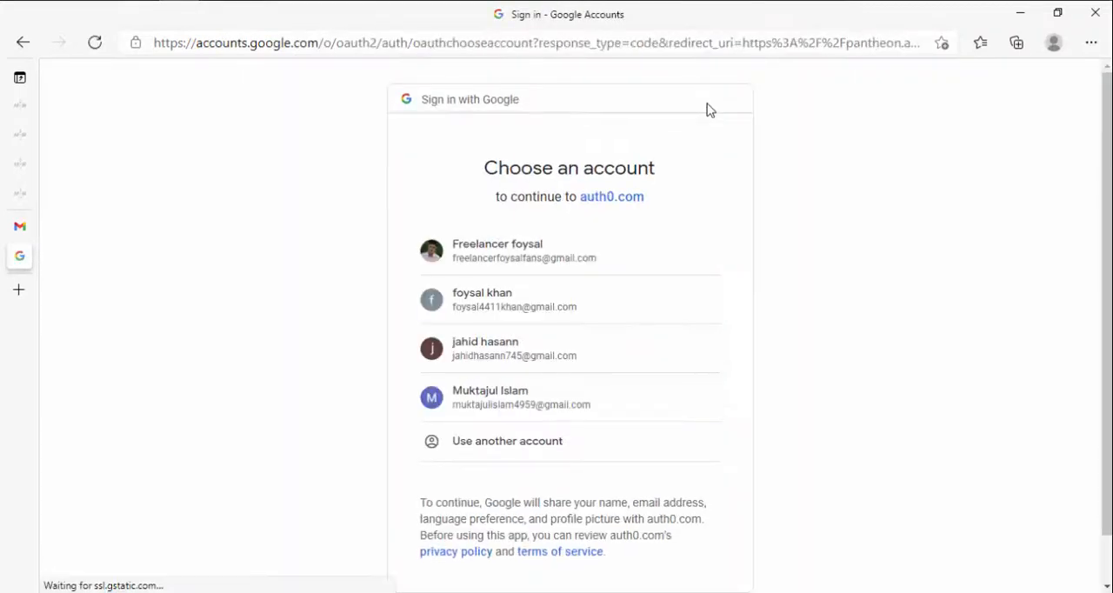
{"action": "left_click", "coordinate": [537, 411]}
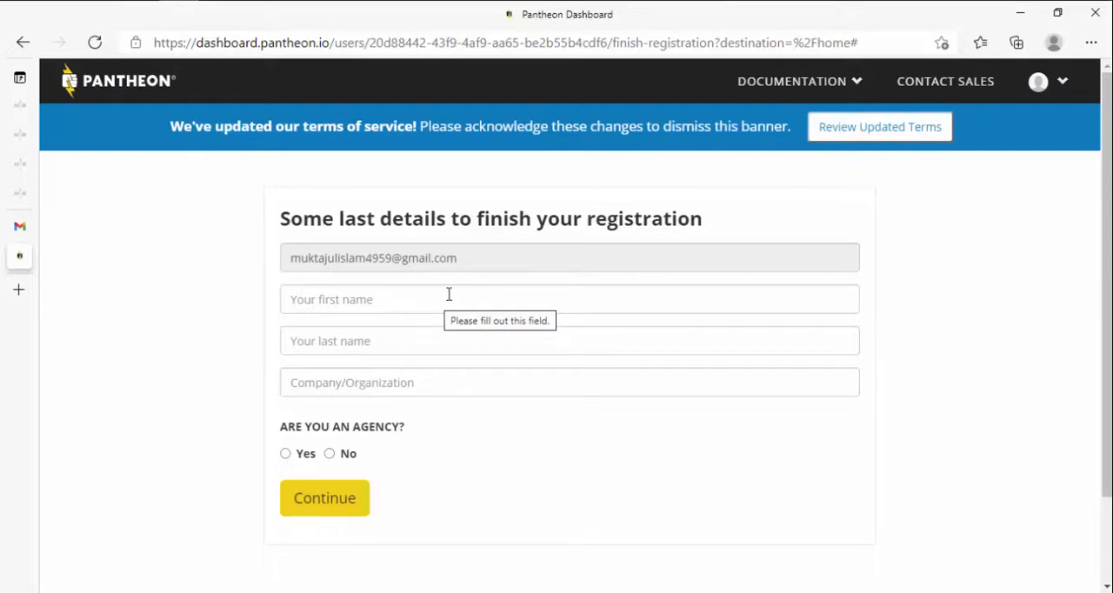
Step: Enter the account holder's first name and last name in the registration details
{"action": "left_click", "coordinate": [385, 299]}
{"action": "type", "text": "foys"}
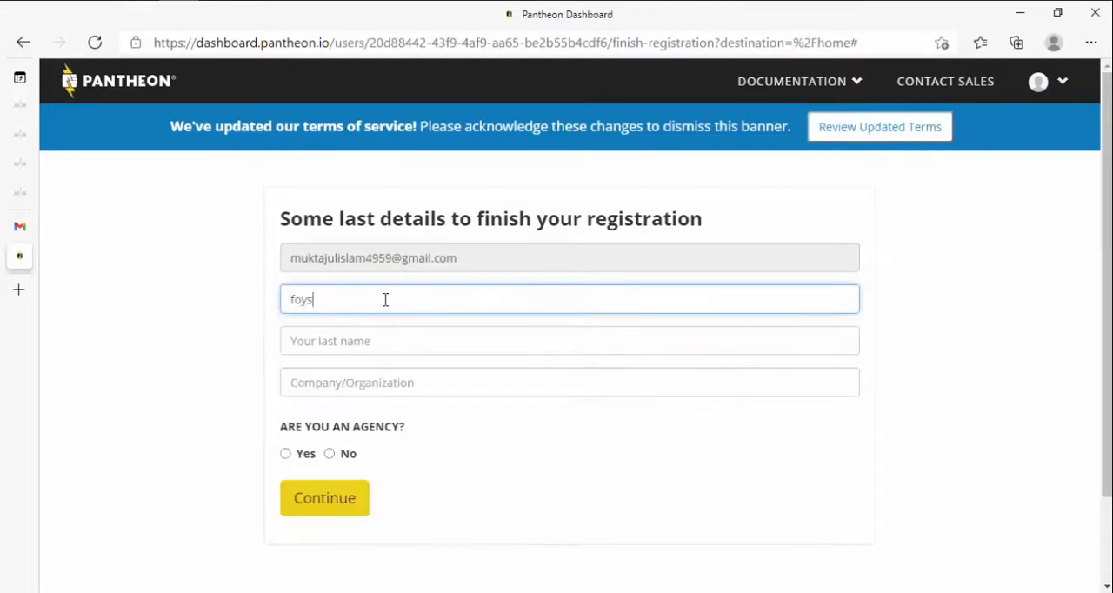
{"action": "key", "text": "BackSpace"}
{"action": "key", "text": "BackSpace"}
{"action": "key", "text": "BackSpace"}
{"action": "type", "text": "muj"}
{"action": "key", "text": "BackSpace"}
{"action": "key", "text": "BackSpace"}
{"action": "key", "text": "BackSpace"}
{"action": "key", "text": "Tab"}
{"action": "type", "text": "islam"}
{"action": "key", "text": "Tab"}
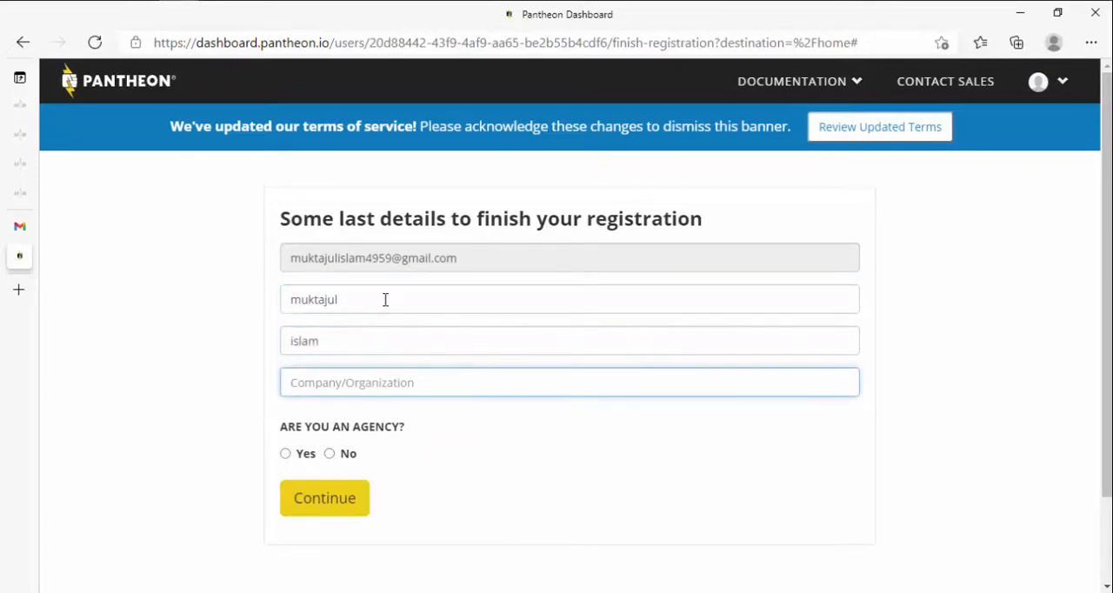
Step: Enter ff as the company, answer No to the agency question, and submit the registration details
{"action": "type", "text": "ff"}
{"action": "left_click", "coordinate": [245, 398]}
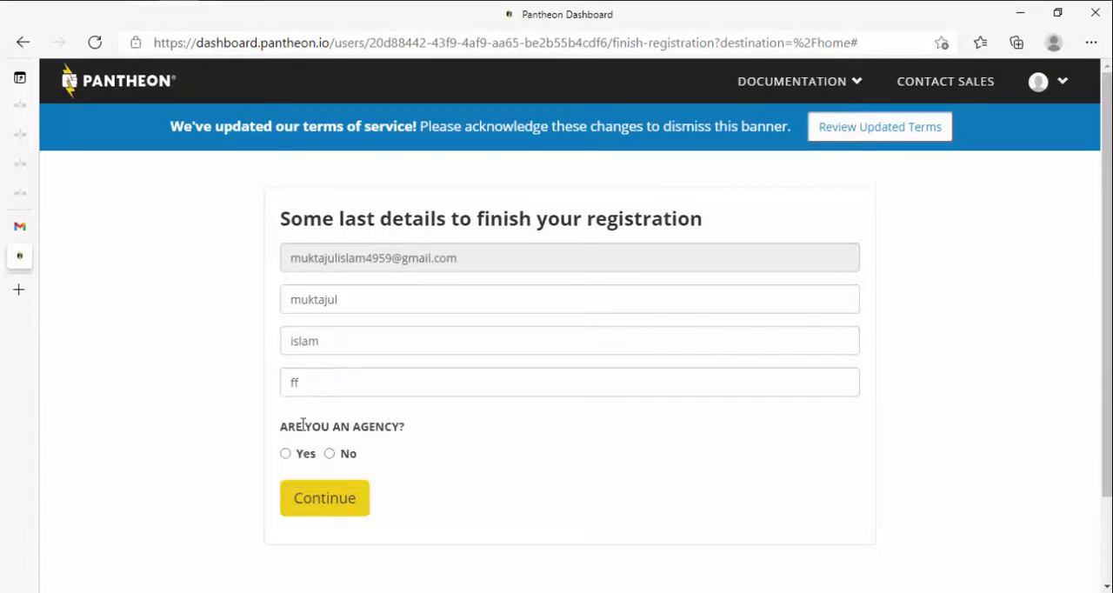
{"action": "left_click", "coordinate": [330, 453]}
{"action": "left_click", "coordinate": [333, 496]}
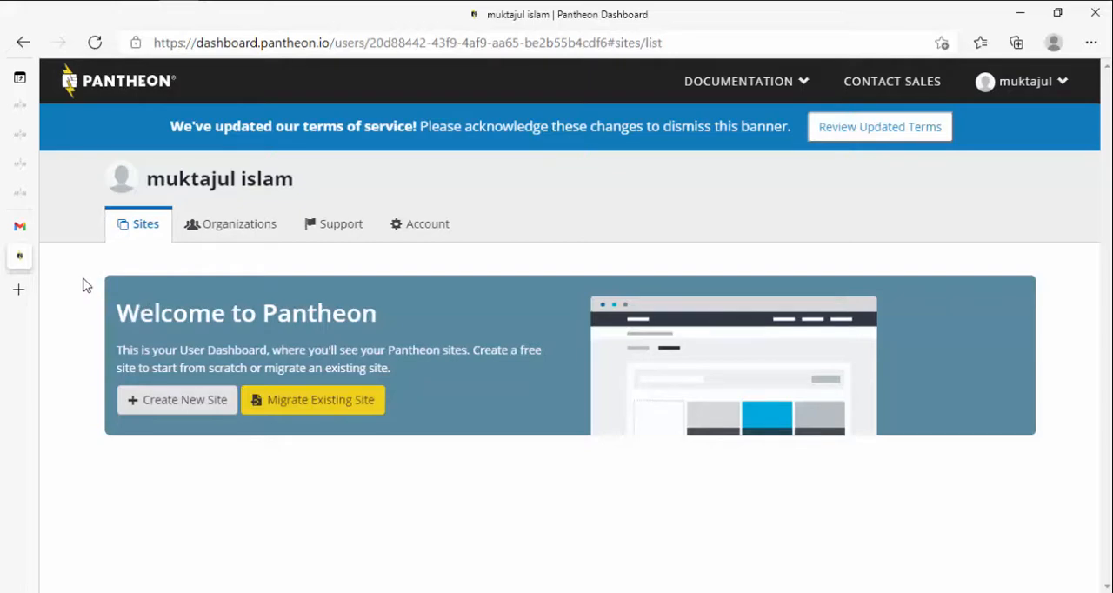
Step: Switch to Gmail, reload the inbox to check for new mail, and return to the Pantheon dashboard
{"action": "left_click", "coordinate": [25, 227]}
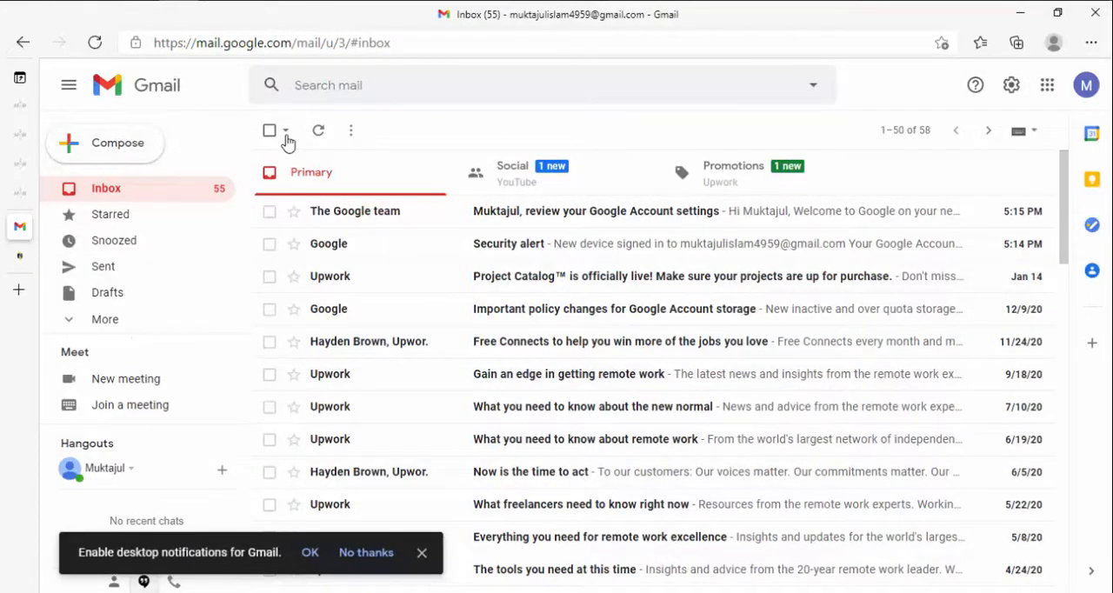
{"action": "left_click", "coordinate": [94, 42]}
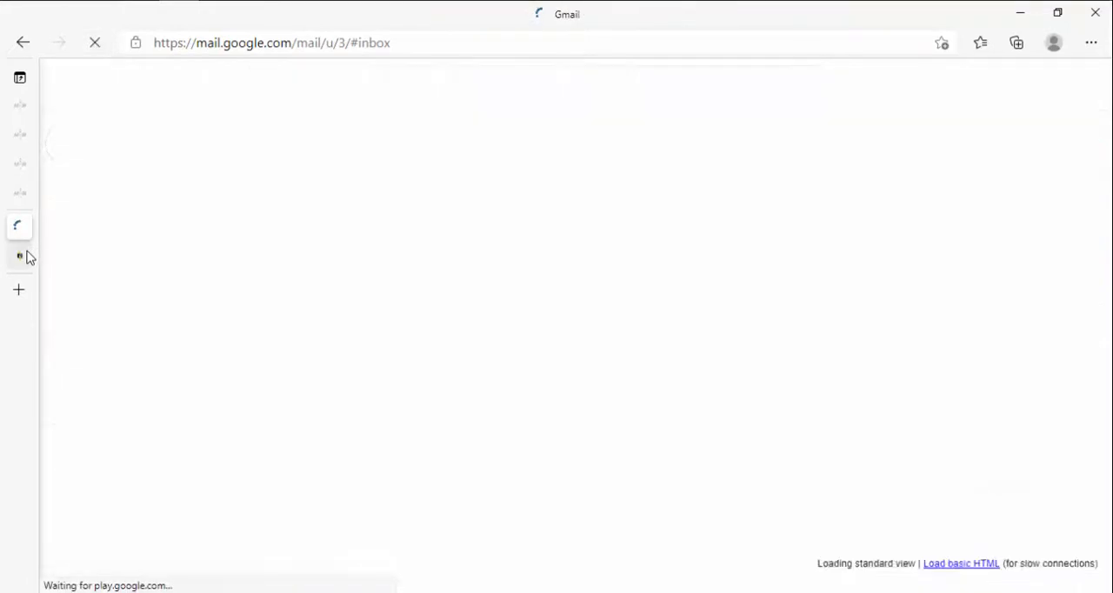
{"action": "left_click", "coordinate": [24, 256]}
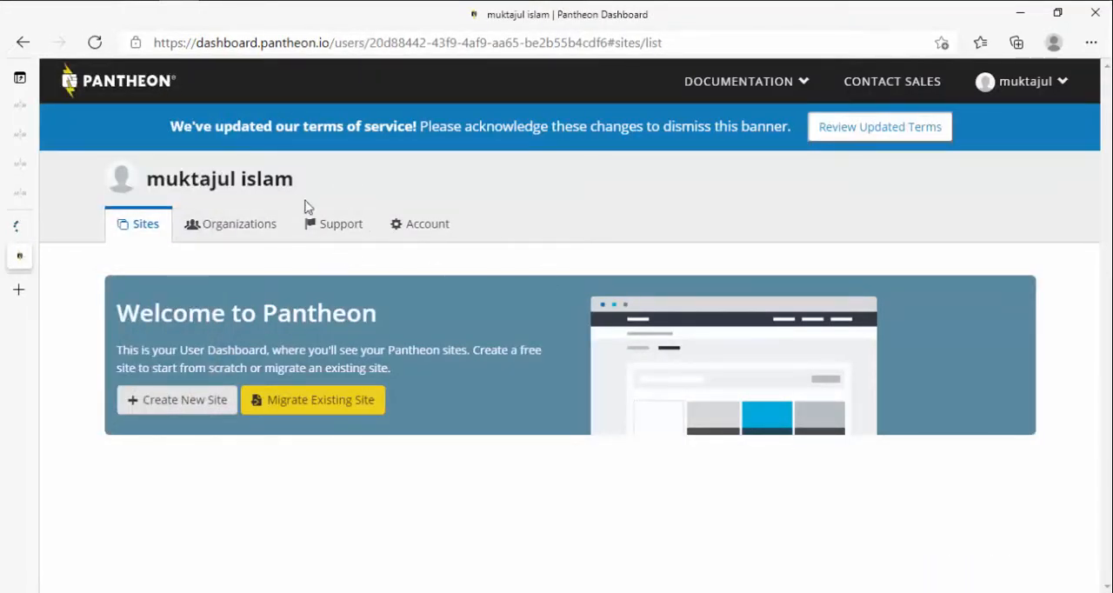
Step: Start creating a new site from the Pantheon user dashboard
{"action": "left_click_drag", "start_coordinate": [140, 315], "coordinate": [323, 348]}
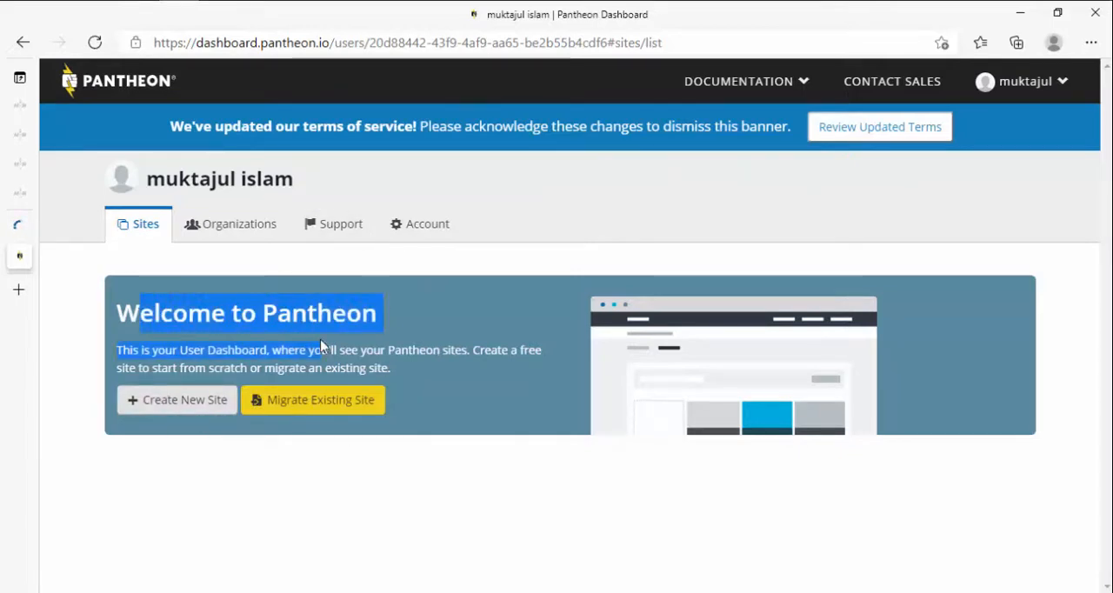
{"action": "left_click", "coordinate": [226, 359]}
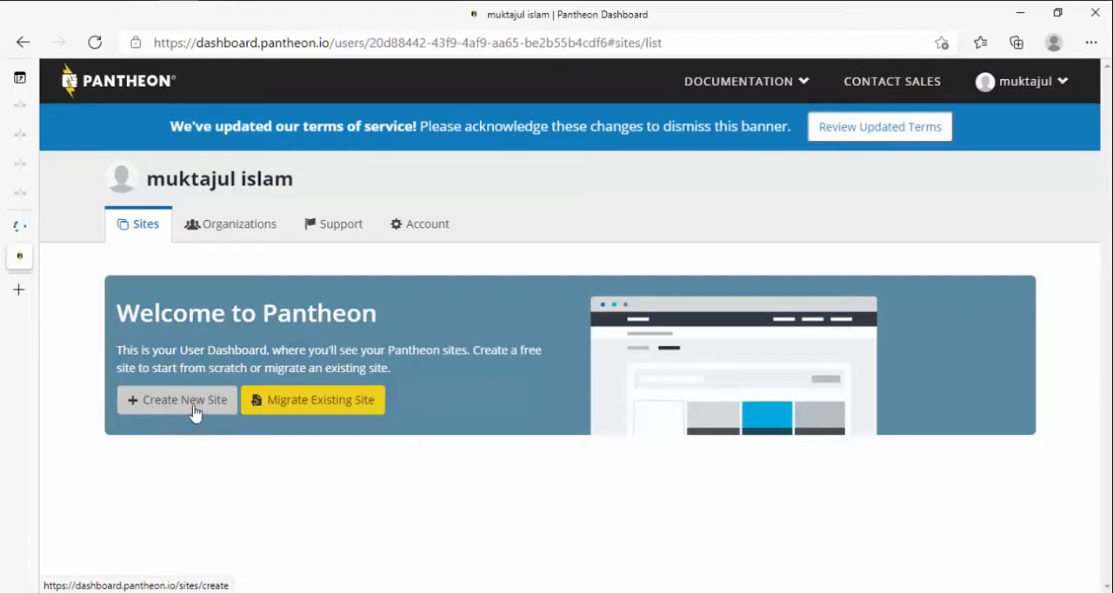
{"action": "left_click", "coordinate": [193, 412]}
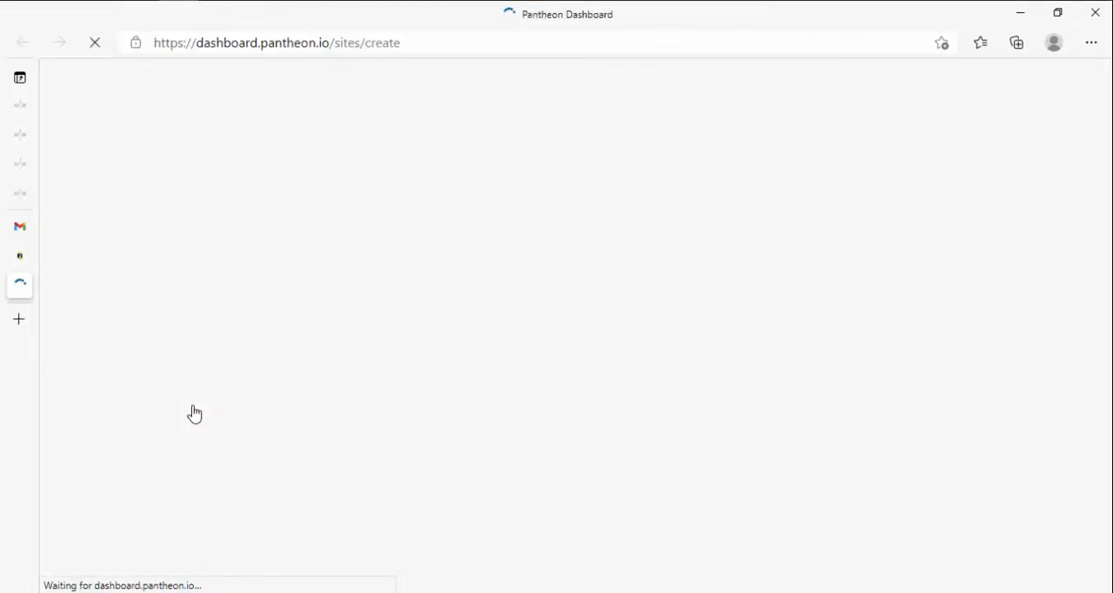
Step: Check the Promotions category in Gmail for new messages and return to the Pantheon dashboard
{"action": "left_click", "coordinate": [18, 227]}
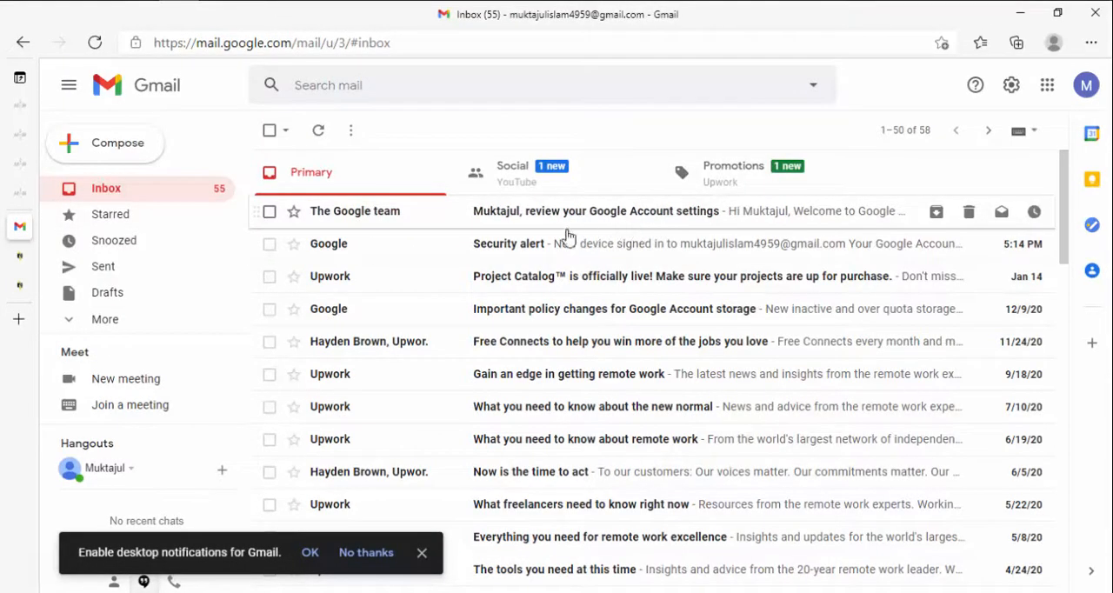
{"action": "left_click", "coordinate": [720, 175]}
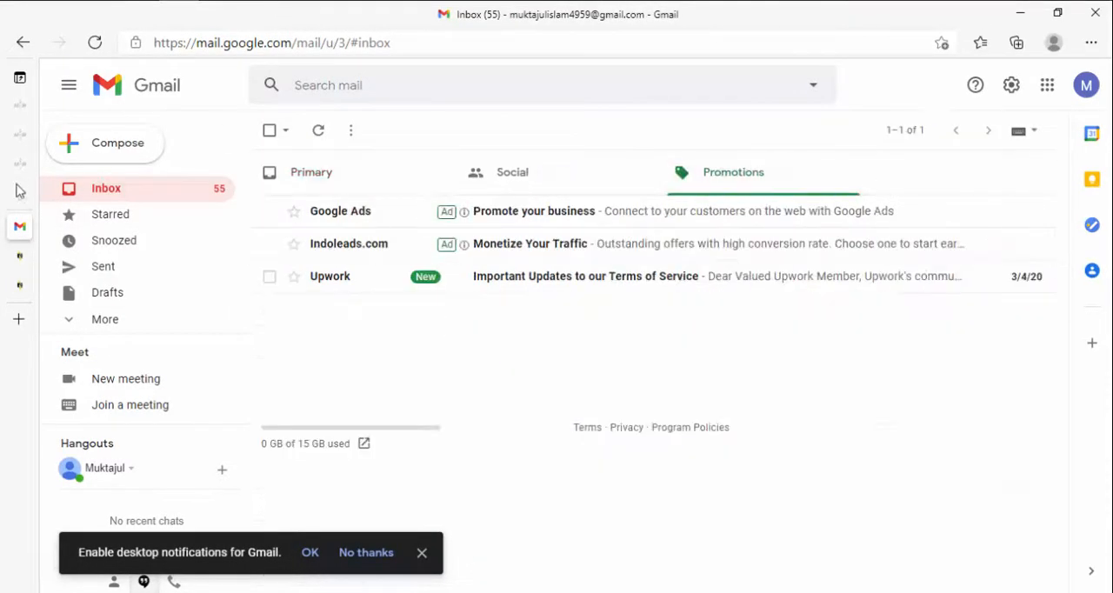
{"action": "left_click", "coordinate": [19, 256]}
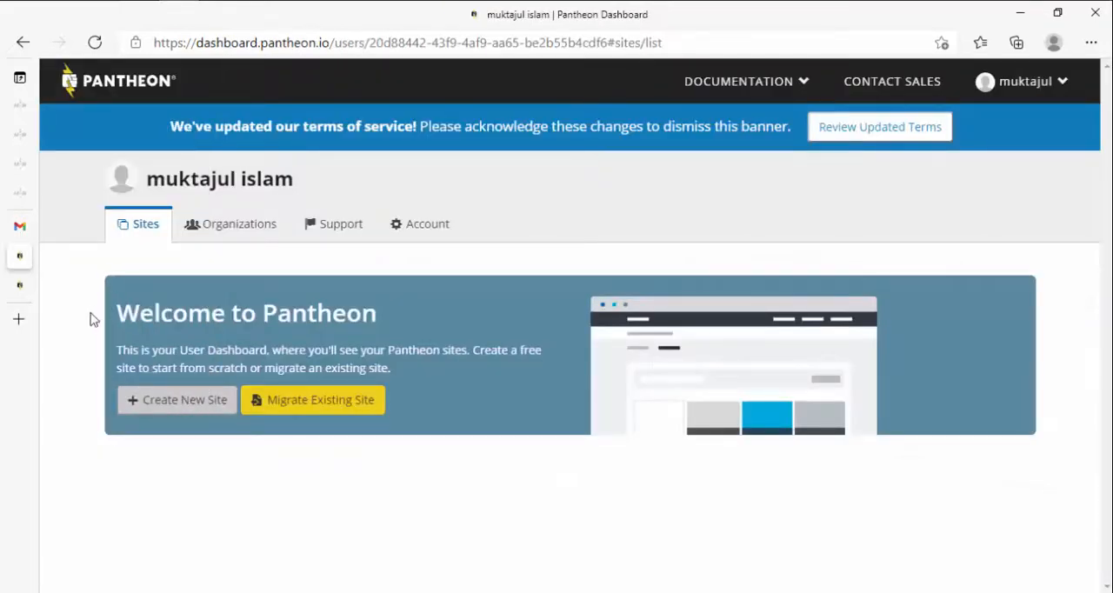
Step: Open the site creation form, check the Pantheon user dashboard, and return to the form
{"action": "left_click", "coordinate": [21, 287]}
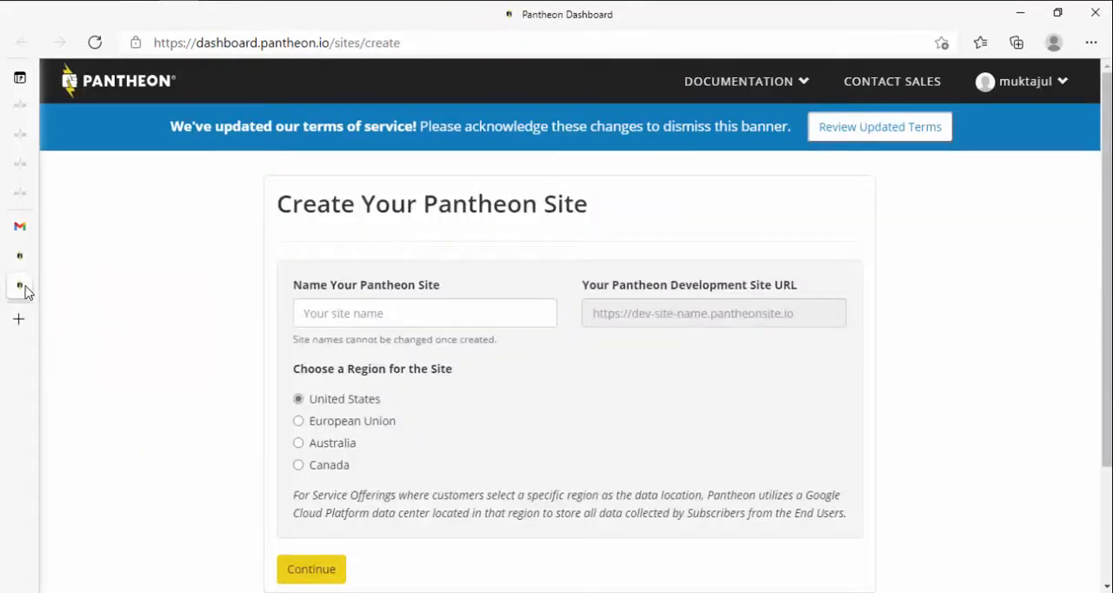
{"action": "mouse_move", "coordinate": [40, 284]}
{"action": "left_click", "coordinate": [108, 261]}
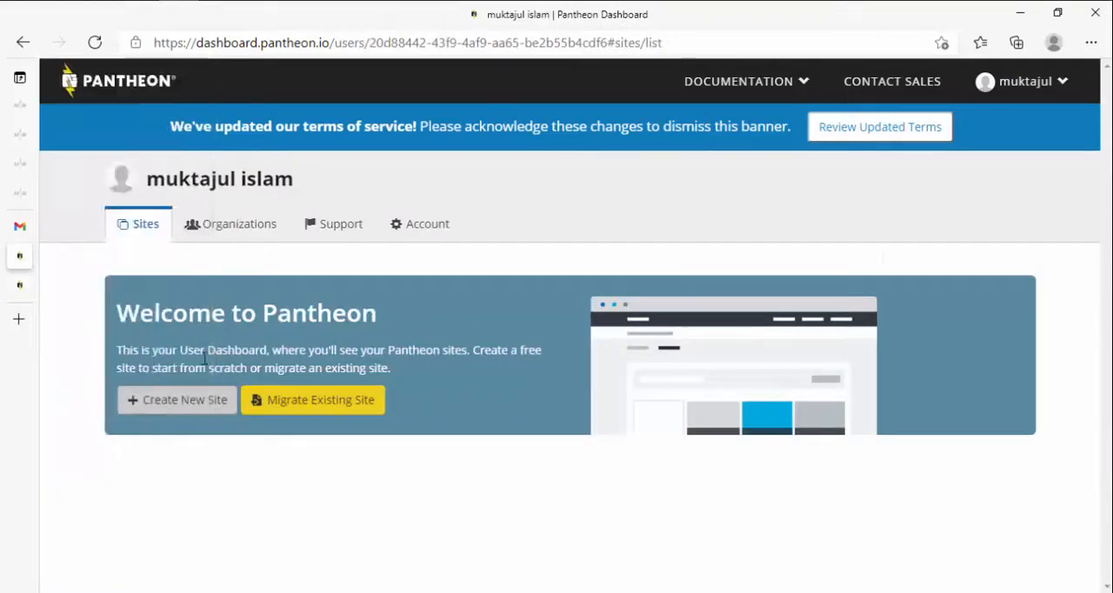
{"action": "left_click", "coordinate": [21, 287]}
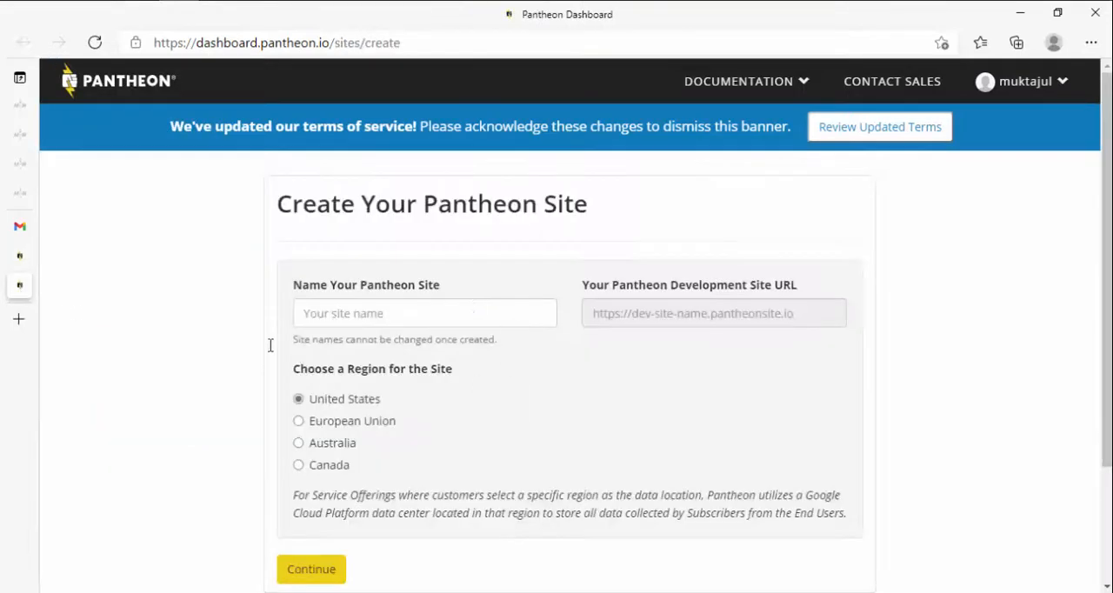
Step: Name the new Pantheon site wordpress2221 and submit the creation form with the United States region
{"action": "left_click", "coordinate": [370, 311]}
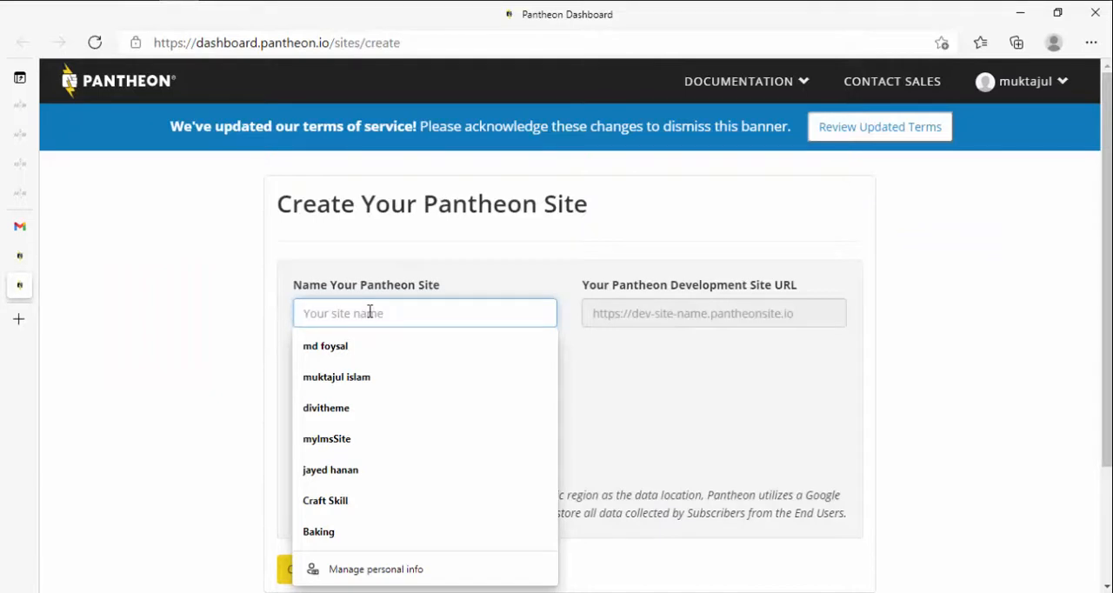
{"action": "left_click", "coordinate": [346, 408]}
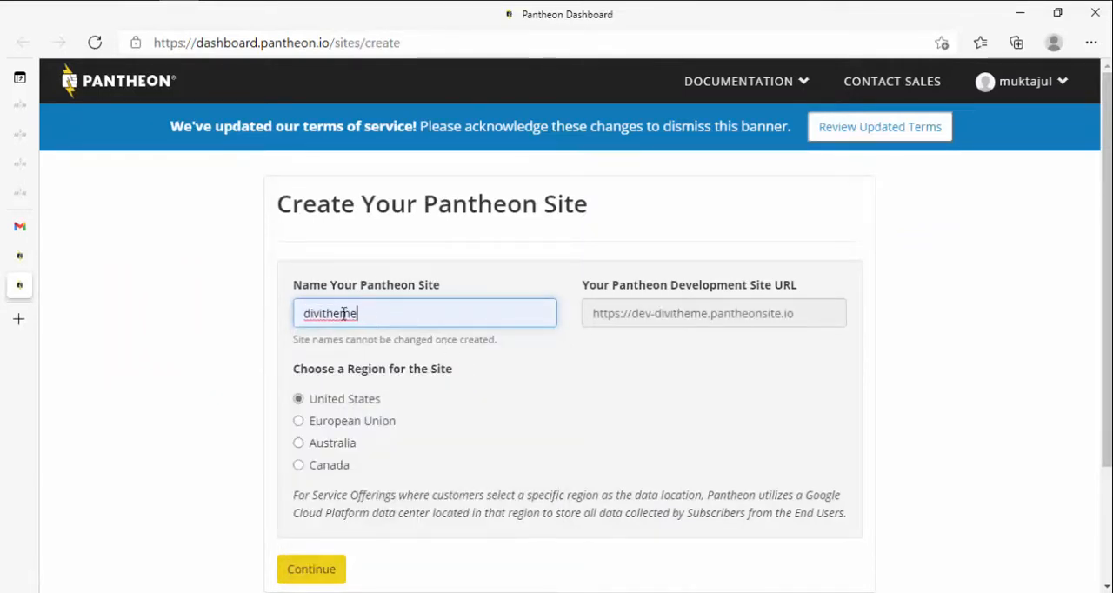
{"action": "left_click_drag", "start_coordinate": [380, 315], "coordinate": [301, 320]}
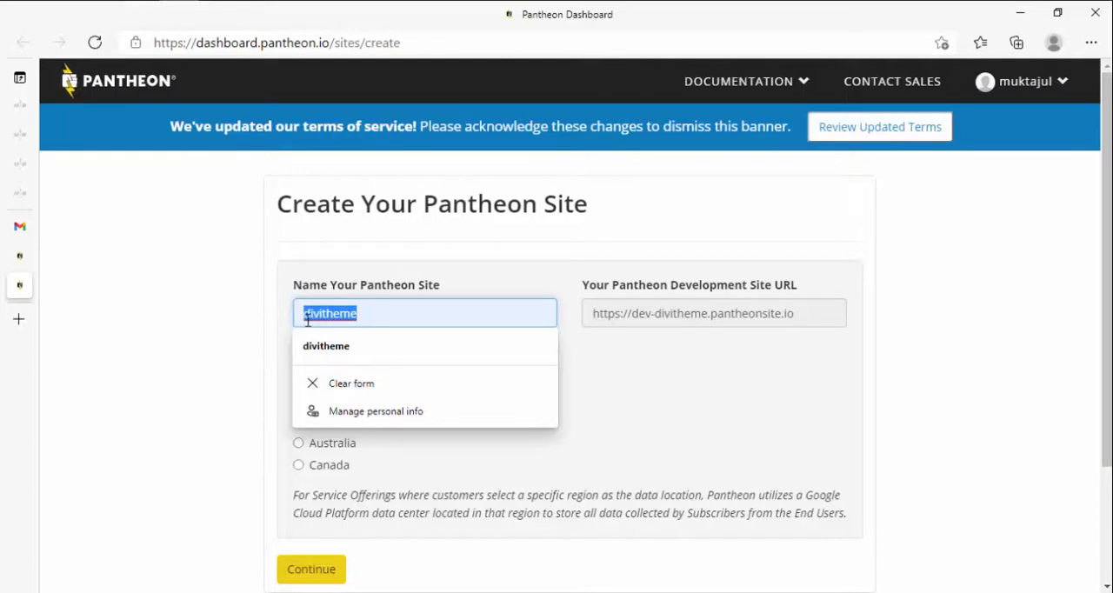
{"action": "left_click_drag", "start_coordinate": [377, 311], "coordinate": [302, 318]}
{"action": "type", "text": "wordptes"}
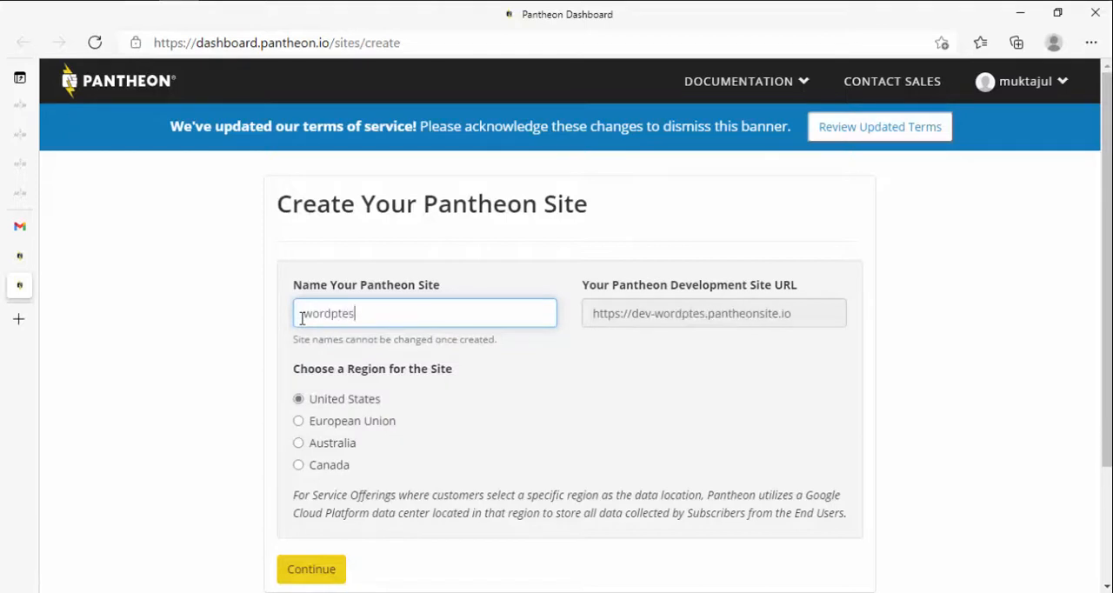
{"action": "key", "text": "BackSpace"}
{"action": "key", "text": "BackSpace"}
{"action": "key", "text": "BackSpace"}
{"action": "type", "text": "re"}
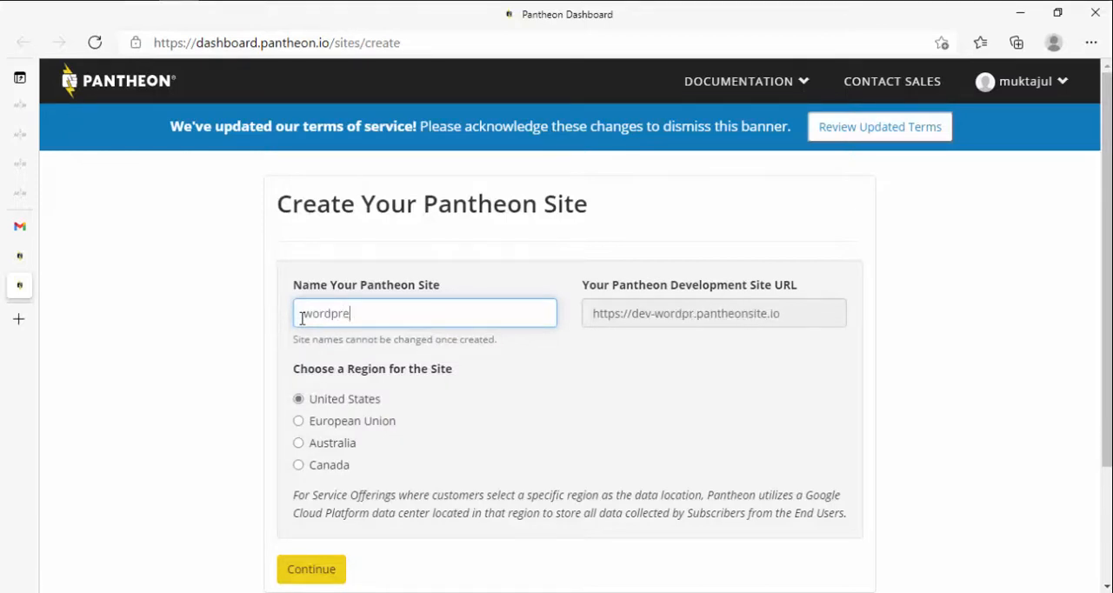
{"action": "type", "text": "ss222"}
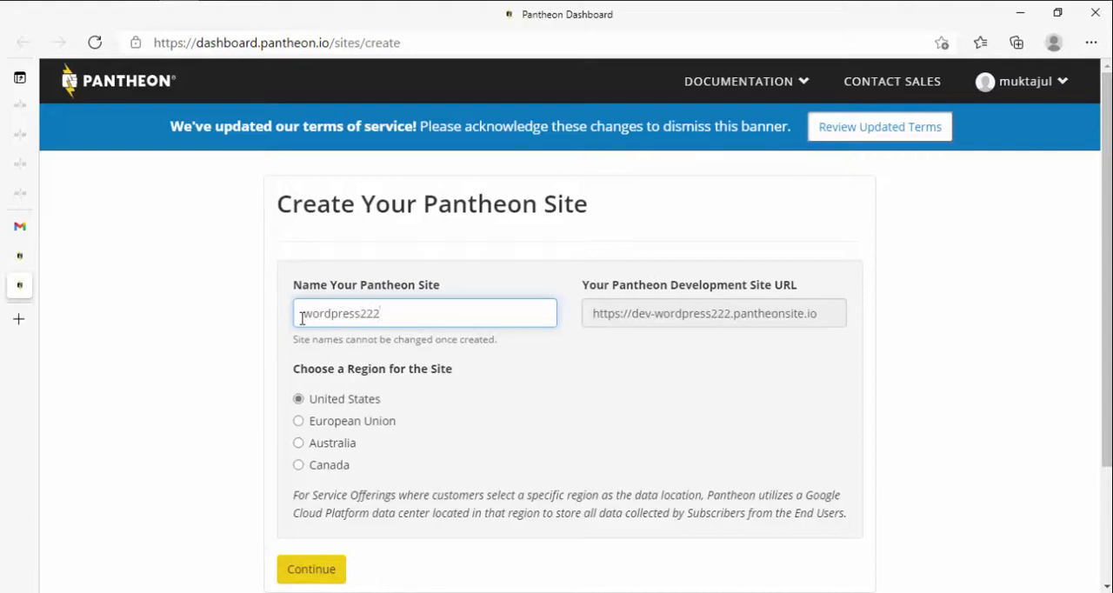
{"action": "type", "text": "1"}
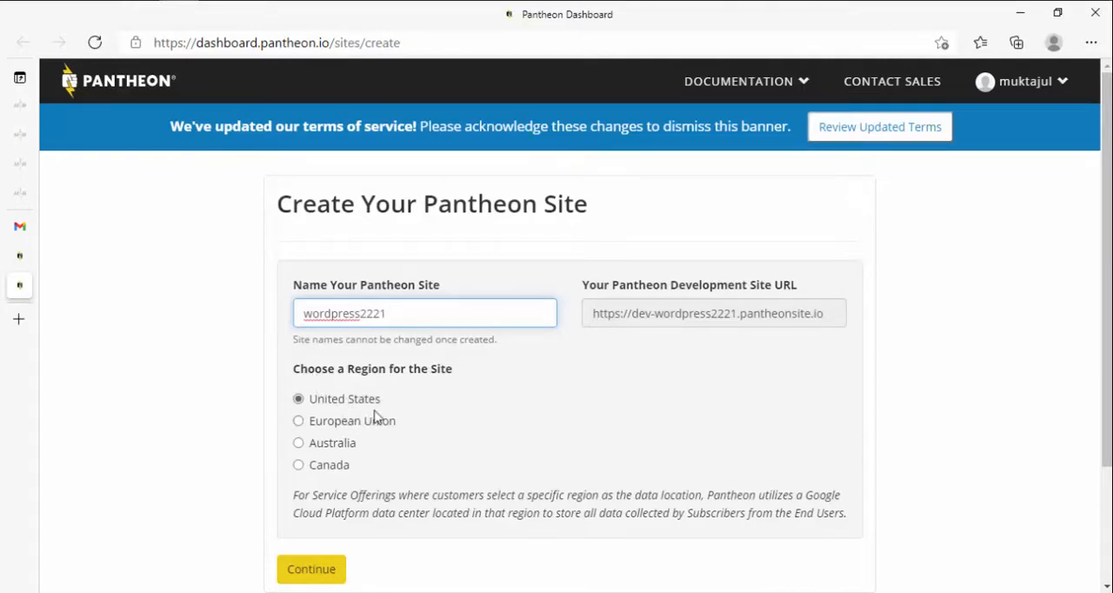
{"action": "scroll", "coordinate": [362, 405], "scroll_direction": "down", "scroll_amount": 2}
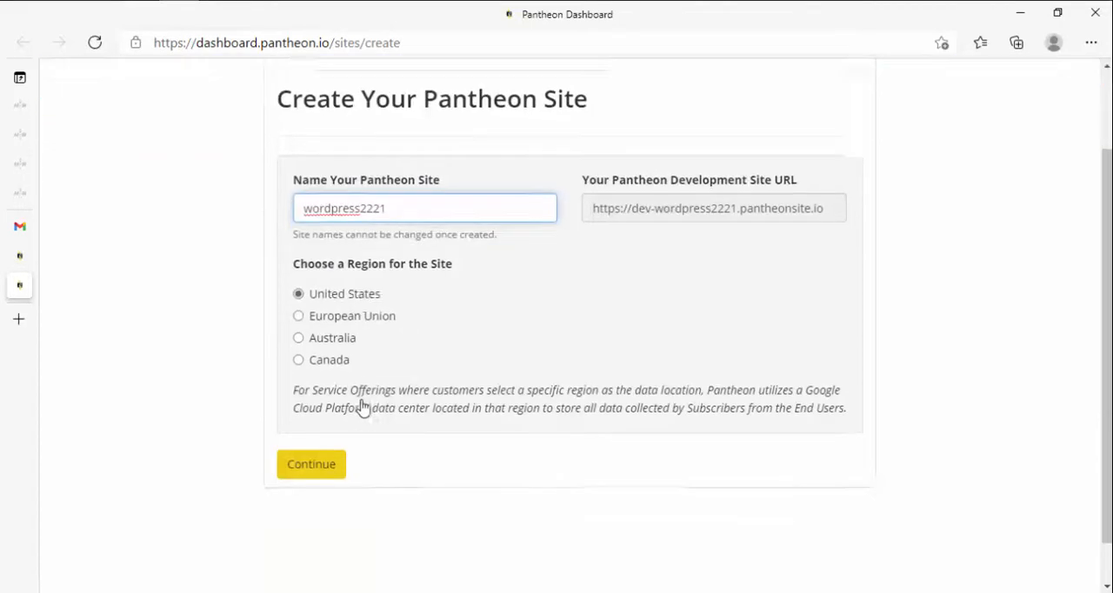
{"action": "left_click", "coordinate": [313, 416]}
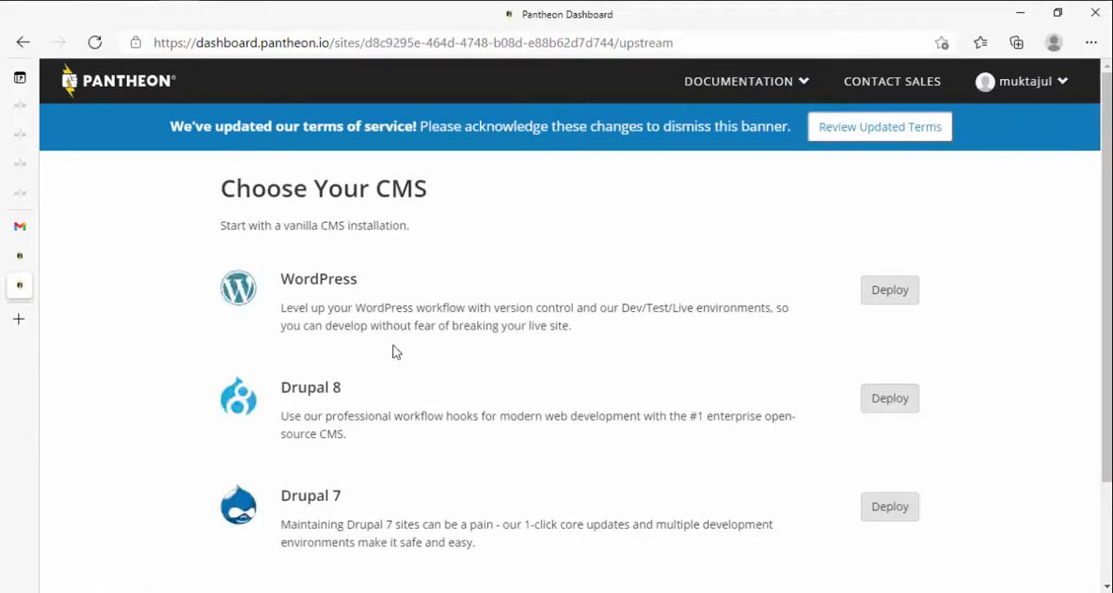
Step: Deploy WordPress as the site's CMS and visit its Pantheon site dashboard once deployment finishes
{"action": "scroll", "coordinate": [393, 351], "scroll_direction": "down", "scroll_amount": 2}
{"action": "scroll", "coordinate": [365, 280], "scroll_direction": "up", "scroll_amount": 2}
{"action": "left_click", "coordinate": [903, 304]}
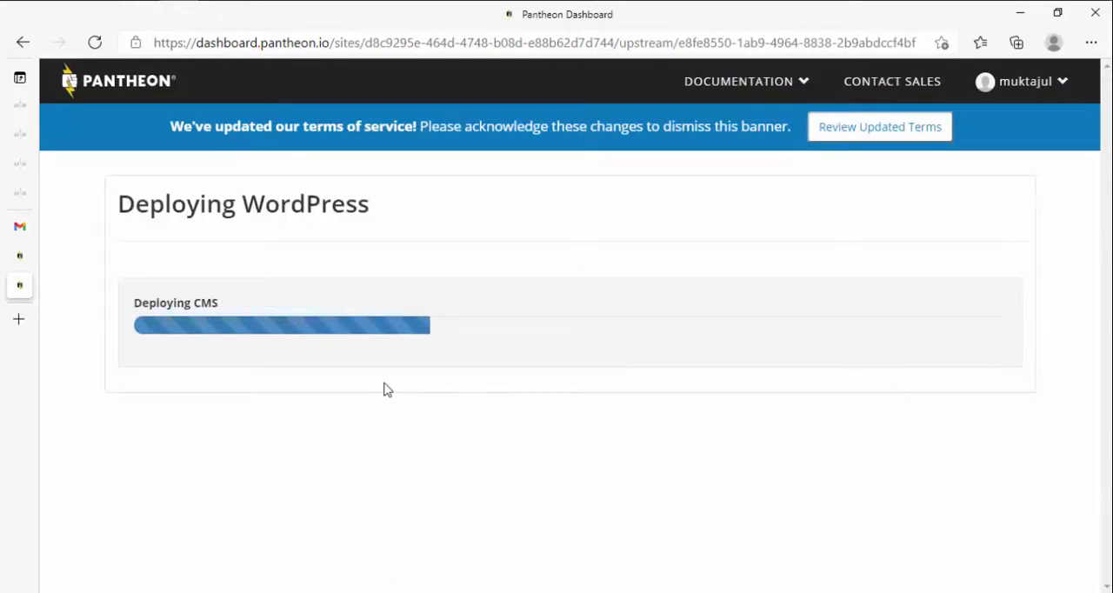
{"action": "left_click", "coordinate": [619, 0]}
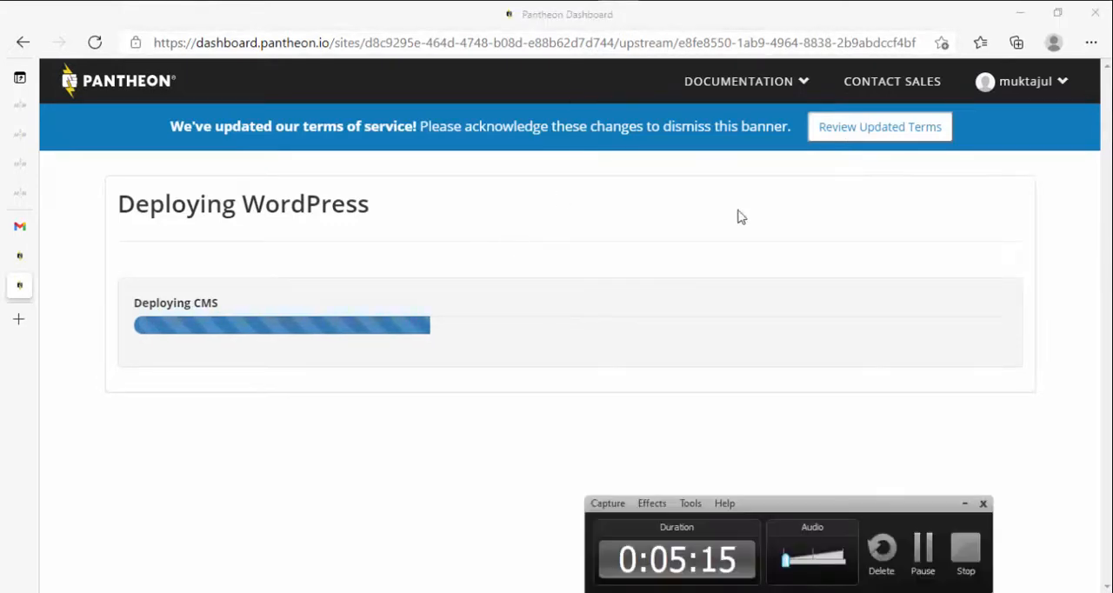
{"action": "left_click", "coordinate": [911, 551]}
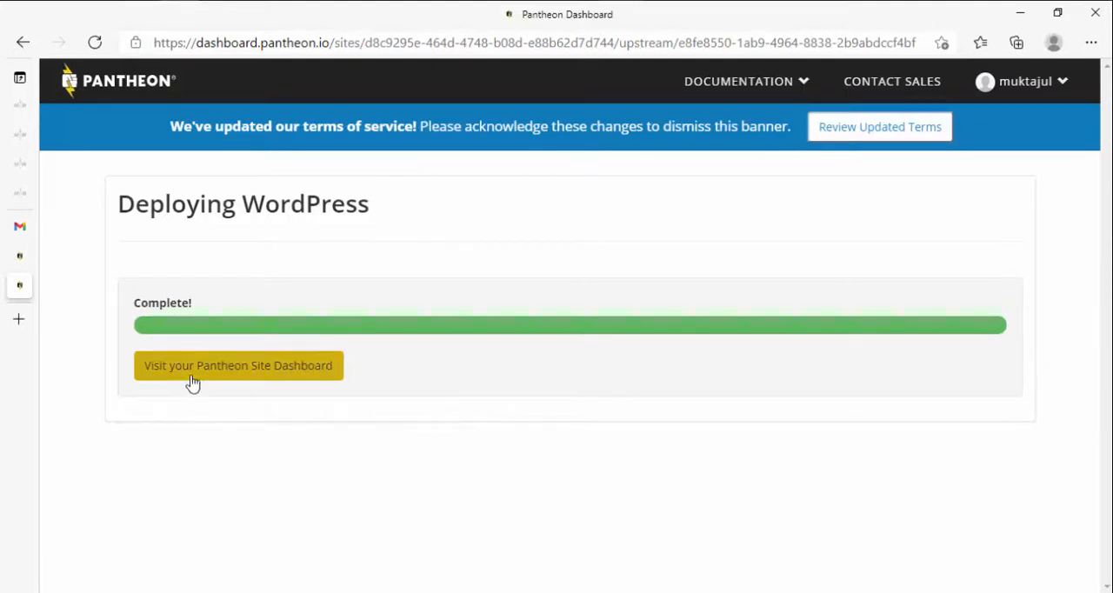
{"action": "left_click", "coordinate": [248, 383]}
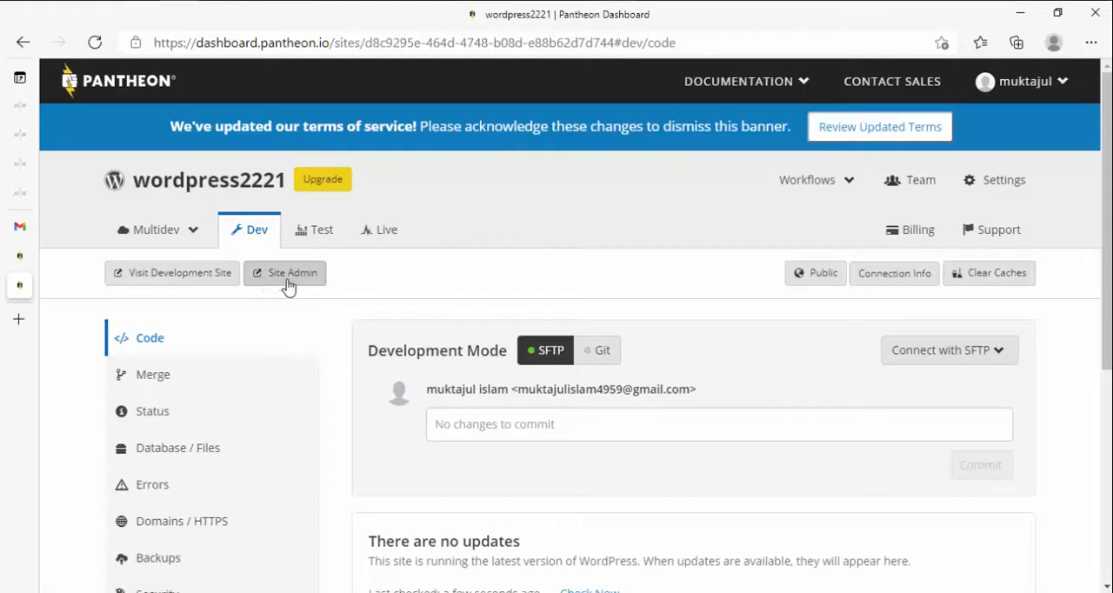
Step: Open the development site's admin and continue the WordPress installation in English (United States)
{"action": "left_click", "coordinate": [287, 278]}
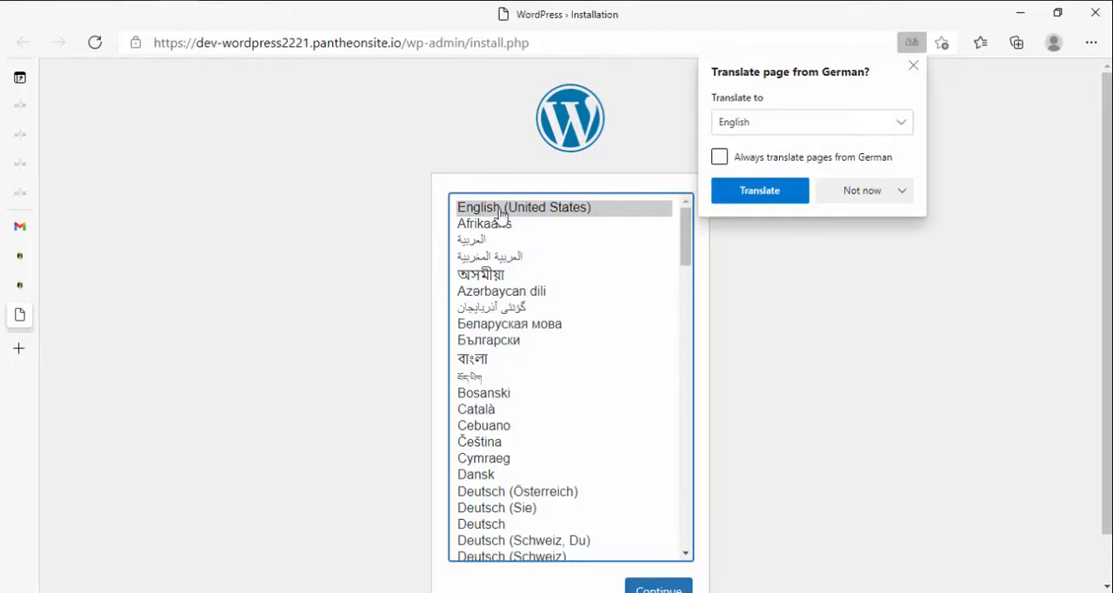
{"action": "left_click", "coordinate": [661, 584]}
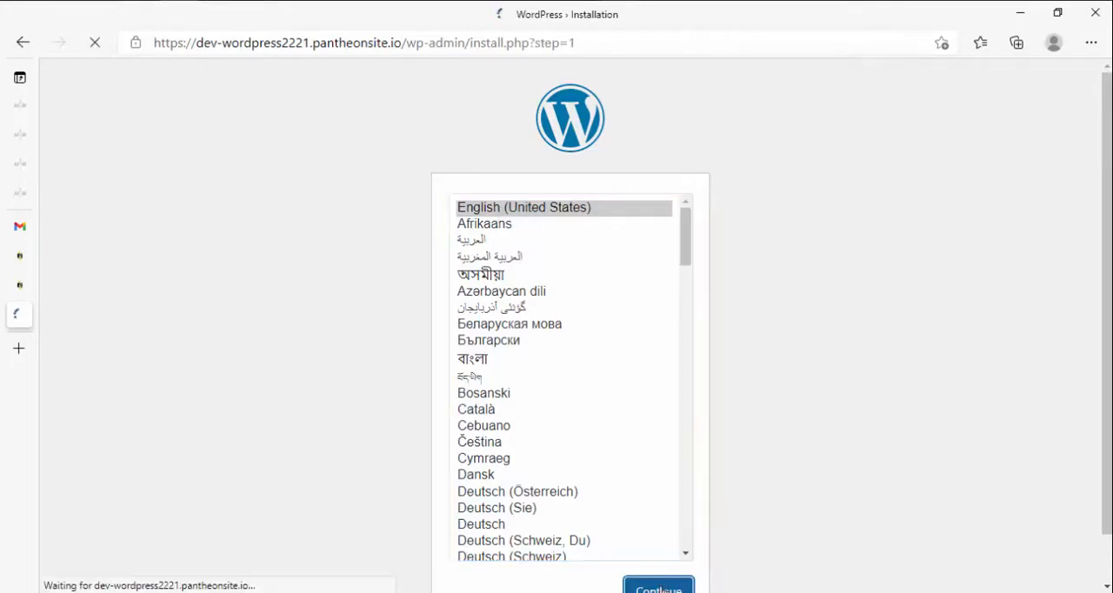
{"action": "scroll", "coordinate": [477, 412], "scroll_direction": "down", "scroll_amount": 2}
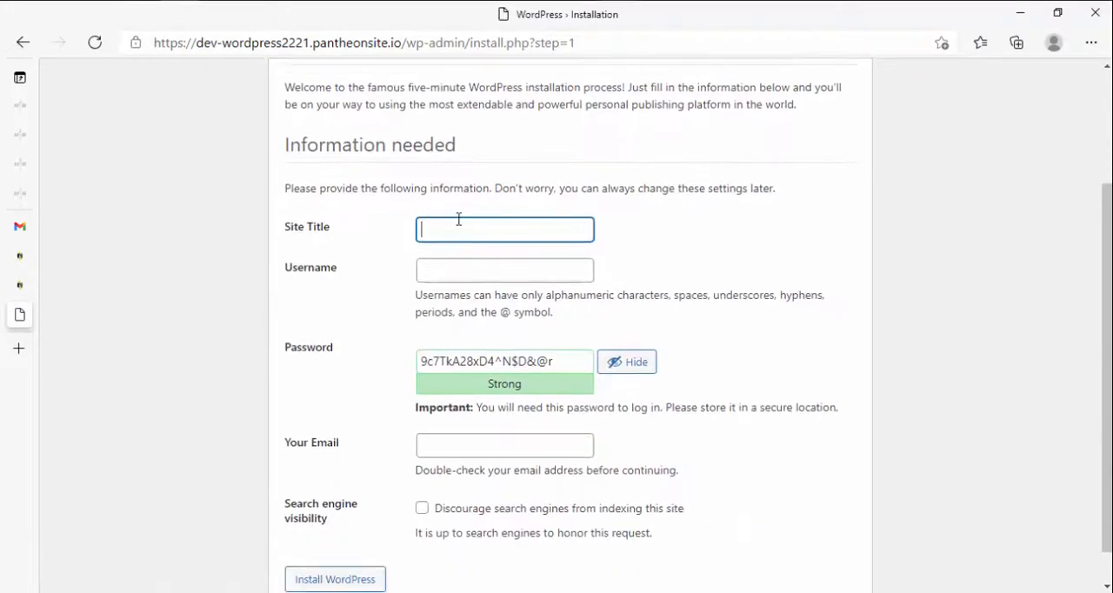
Step: Fill in the freelancer's site name as the WordPress site title and enter admin as the username
{"action": "left_click", "coordinate": [459, 228]}
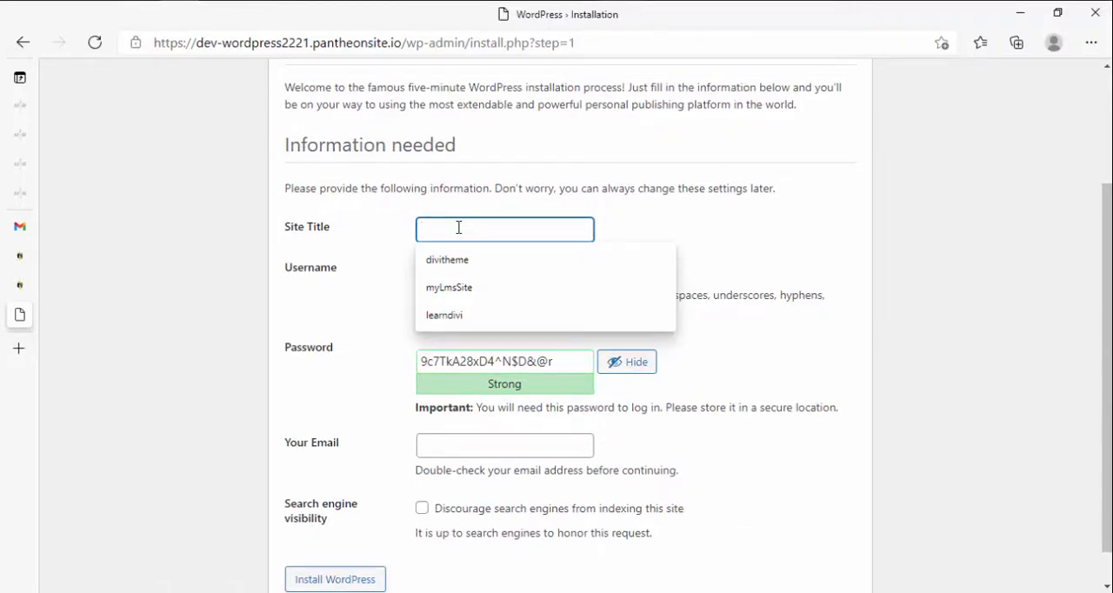
{"action": "type", "text": "fre"}
{"action": "type", "text": "land"}
{"action": "type", "text": "erfoysalsite"}
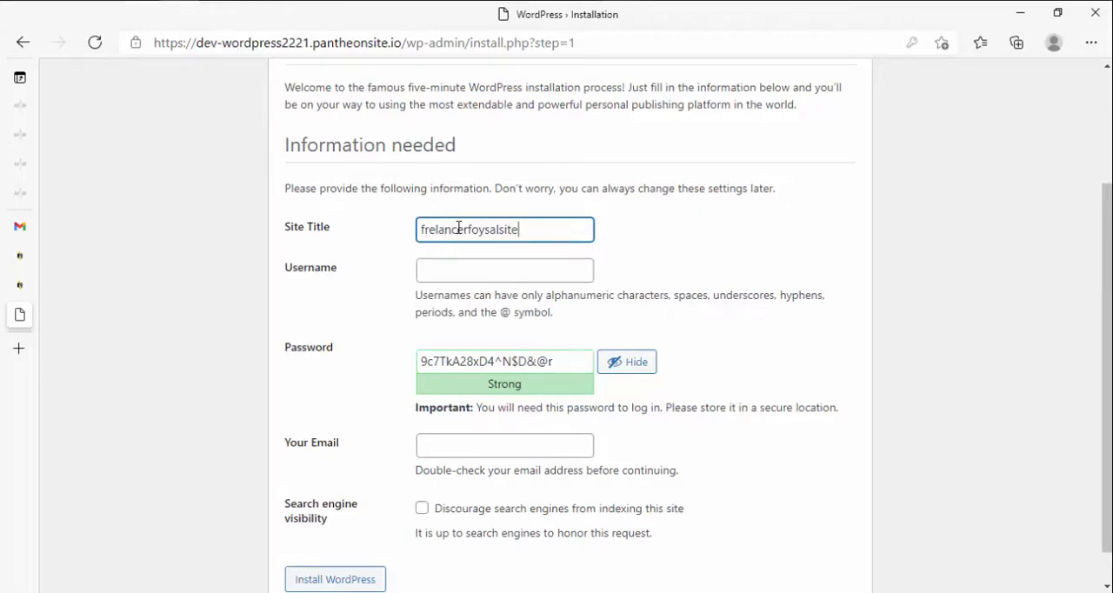
{"action": "left_click", "coordinate": [470, 265]}
{"action": "type", "text": "admin"}
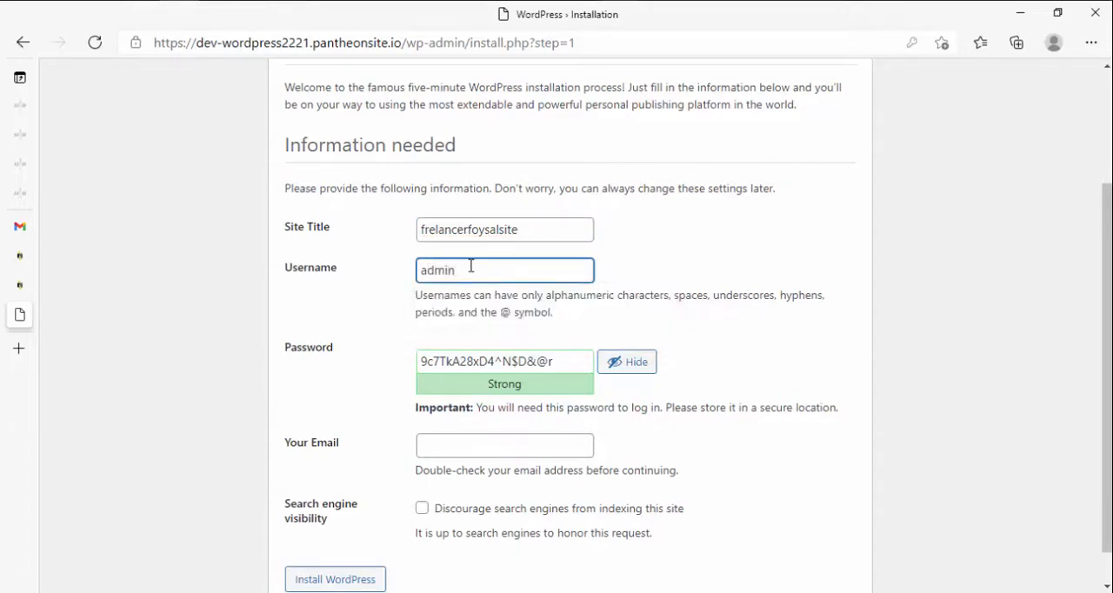
Step: Replace the generated WordPress password with the chosen account password and confirm use of a weak password
{"action": "left_click", "coordinate": [471, 362]}
{"action": "key", "text": "ctrl+a"}
{"action": "type", "text": "admin"}
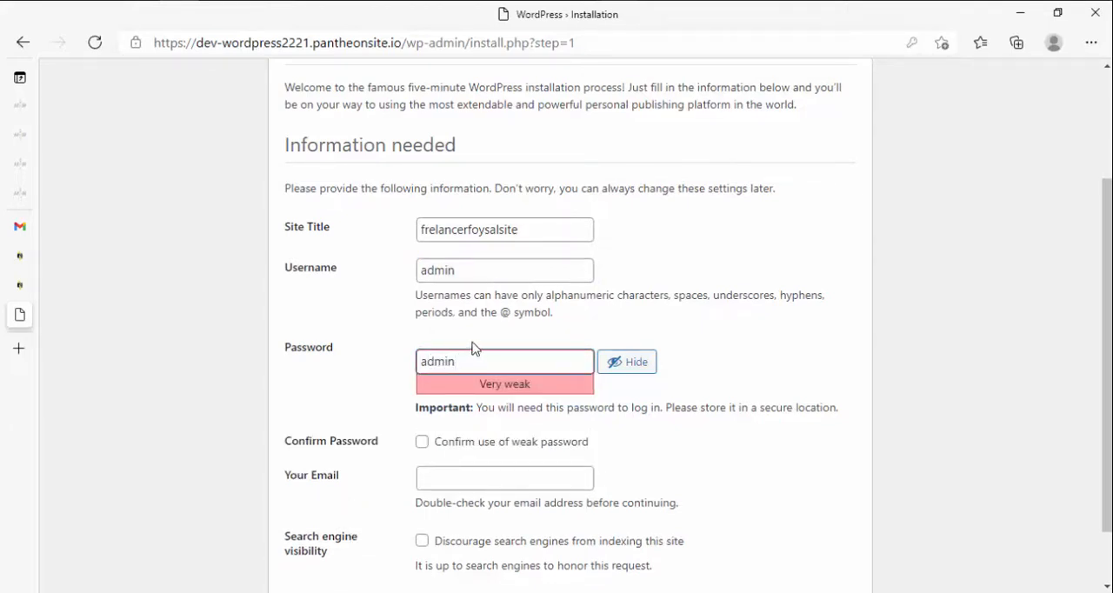
{"action": "left_click", "coordinate": [484, 311]}
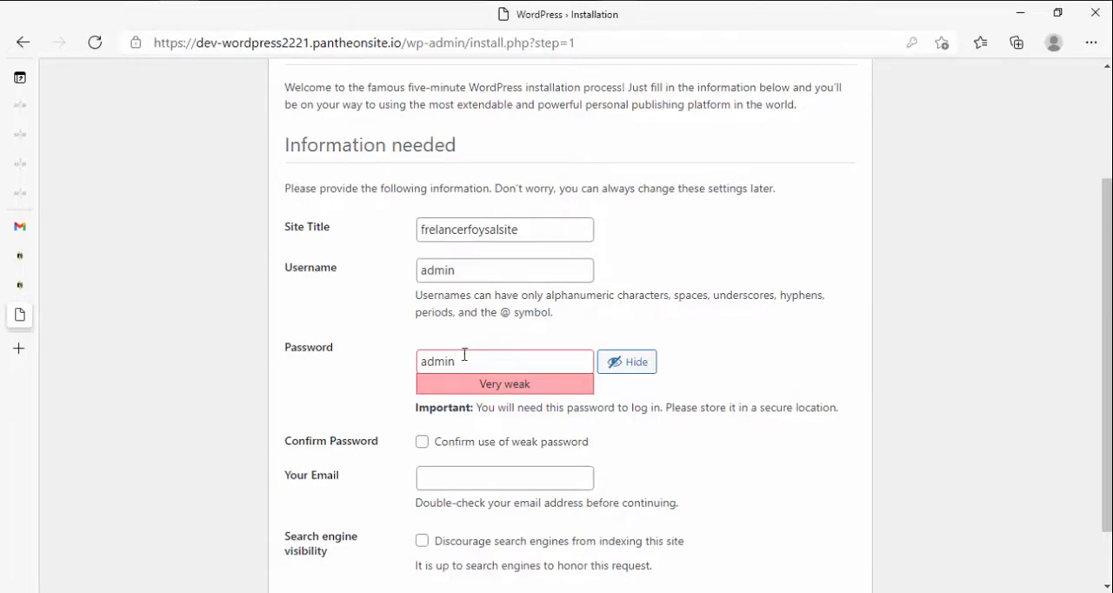
{"action": "scroll", "coordinate": [492, 330], "scroll_direction": "down", "scroll_amount": 1}
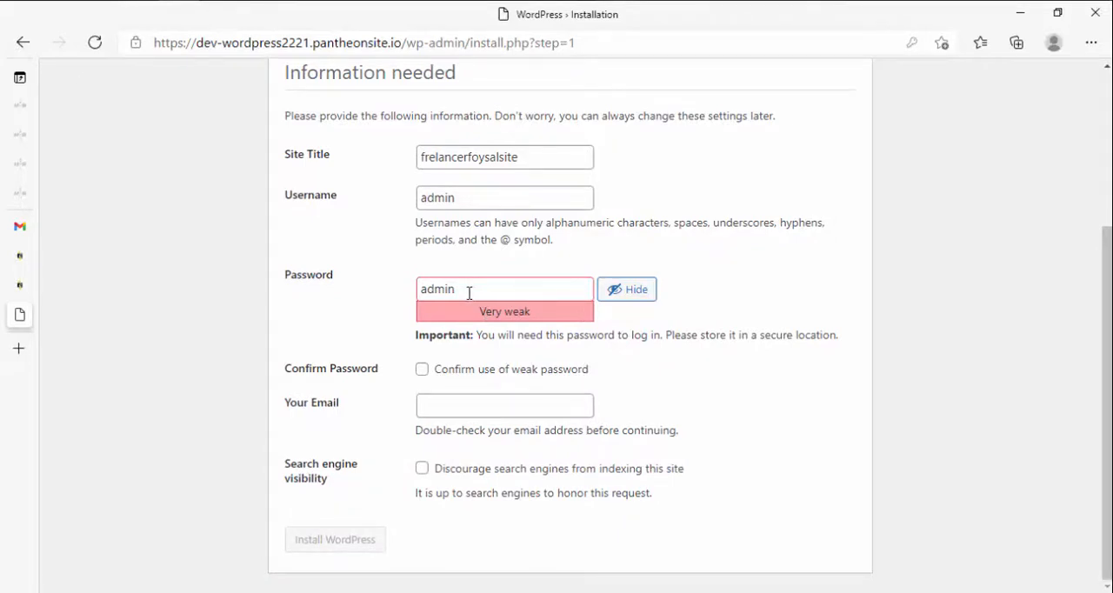
{"action": "left_click", "coordinate": [423, 370]}
Step: Fill in the account holder's email address and install WordPress
{"action": "left_click", "coordinate": [453, 402]}
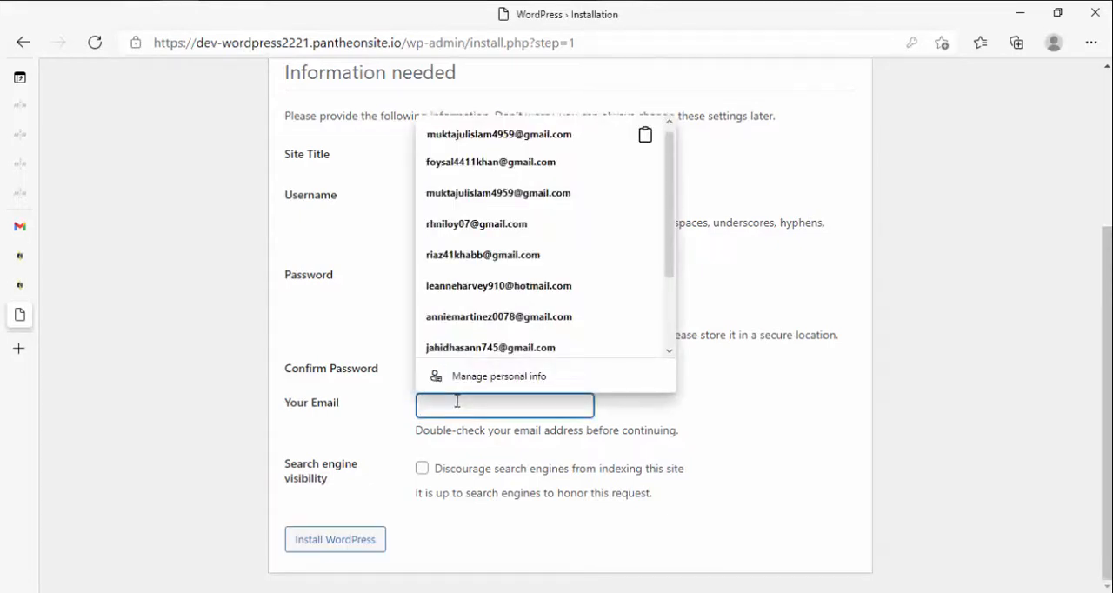
{"action": "left_click", "coordinate": [476, 132]}
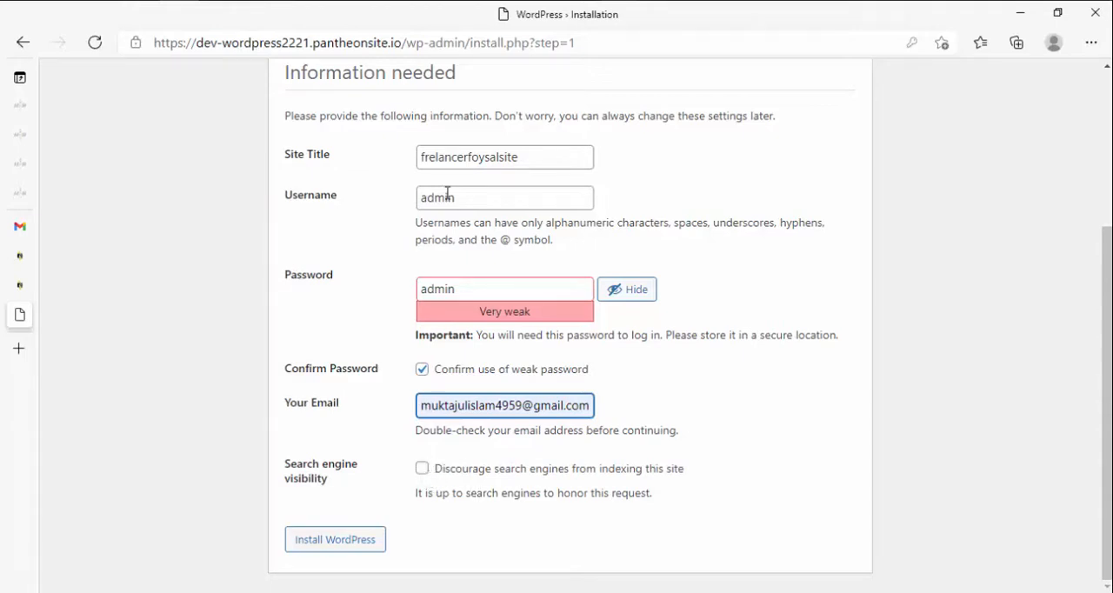
{"action": "left_click", "coordinate": [327, 550]}
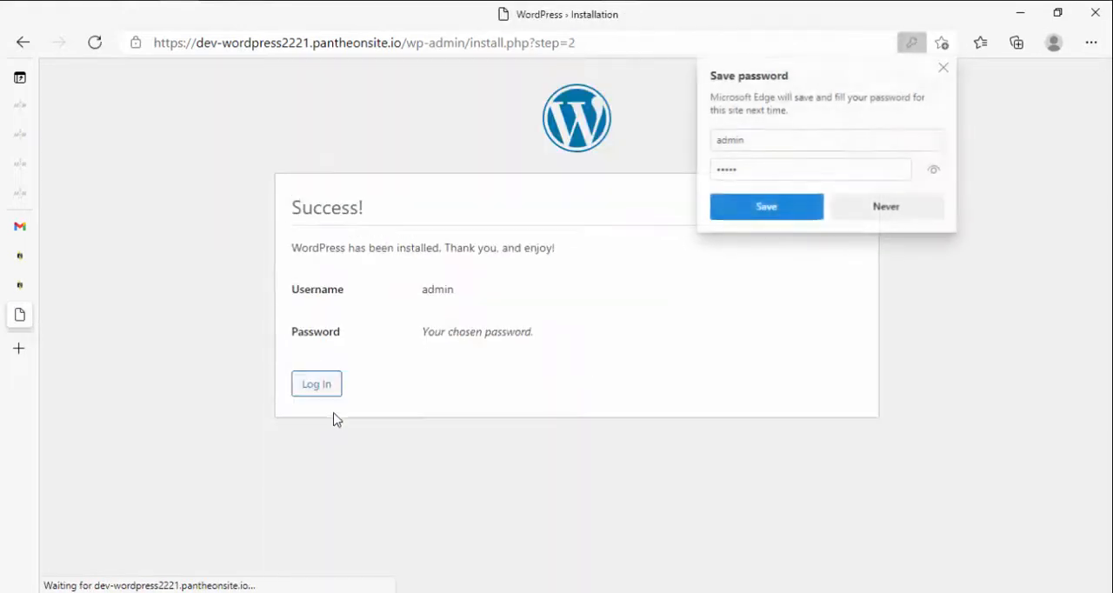
Step: Log in to the new WordPress site as admin with the account password, and dismiss the offer to save it
{"action": "left_click", "coordinate": [317, 385]}
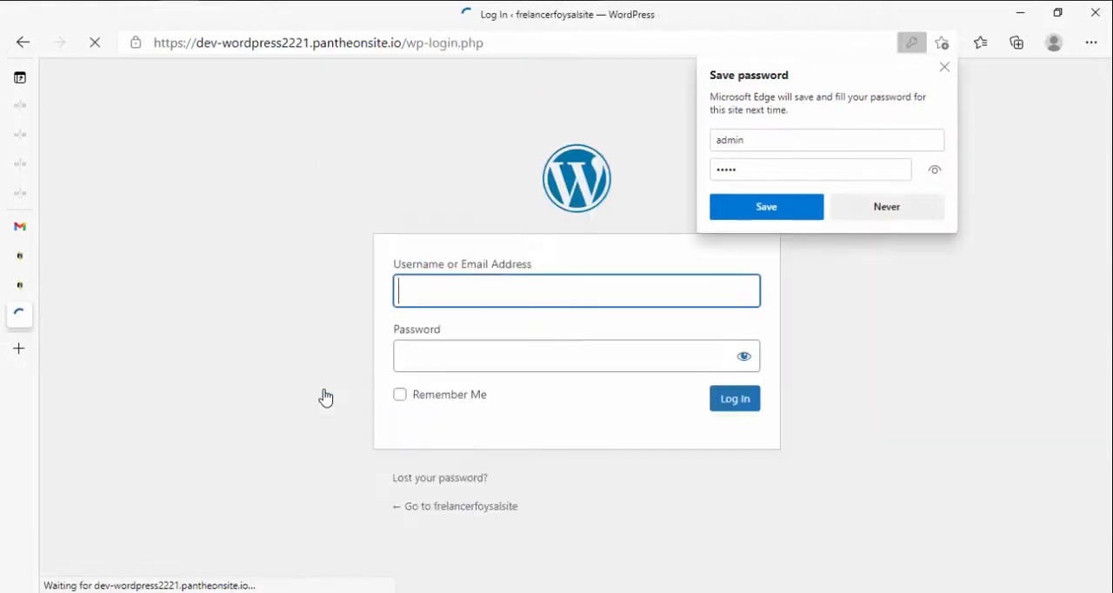
{"action": "left_click", "coordinate": [466, 329]}
{"action": "type", "text": "admin"}
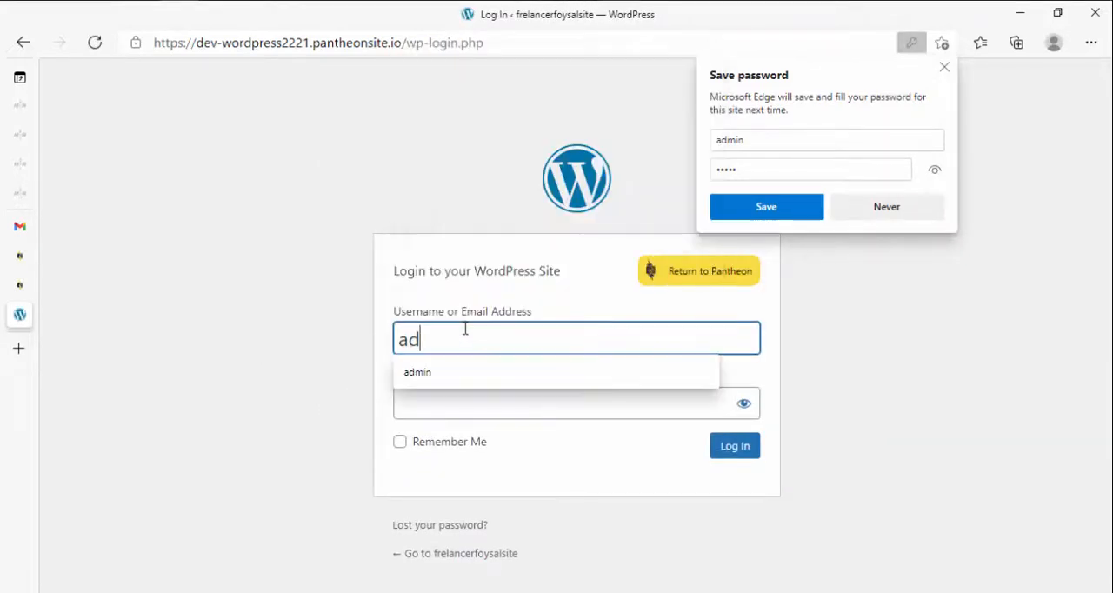
{"action": "key", "text": "Tab"}
{"action": "type", "text": "admin"}
{"action": "key", "text": "Return"}
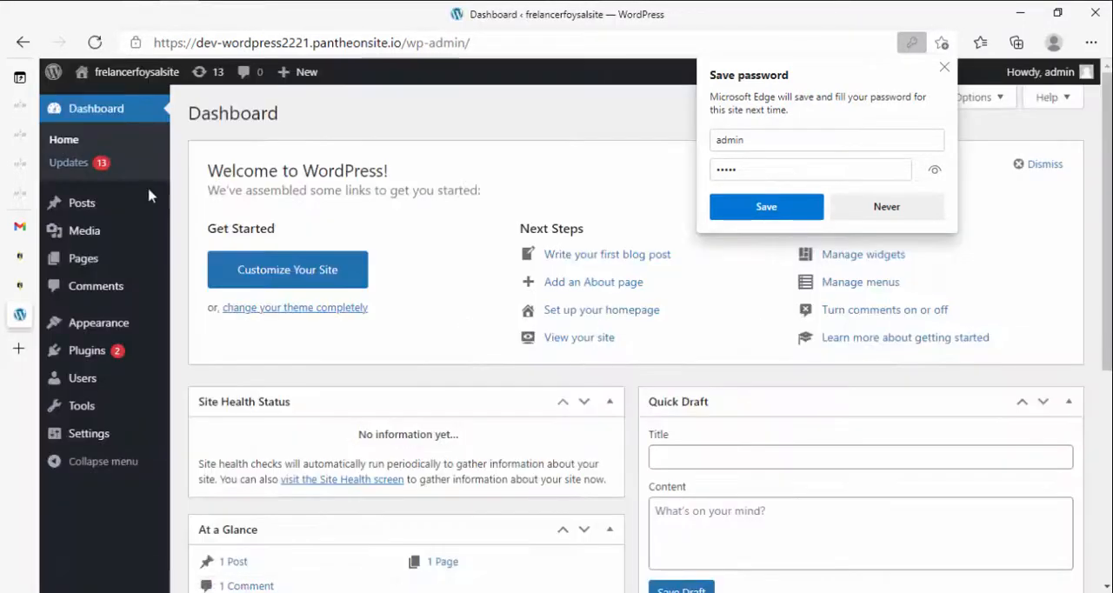
{"action": "left_click", "coordinate": [944, 66]}
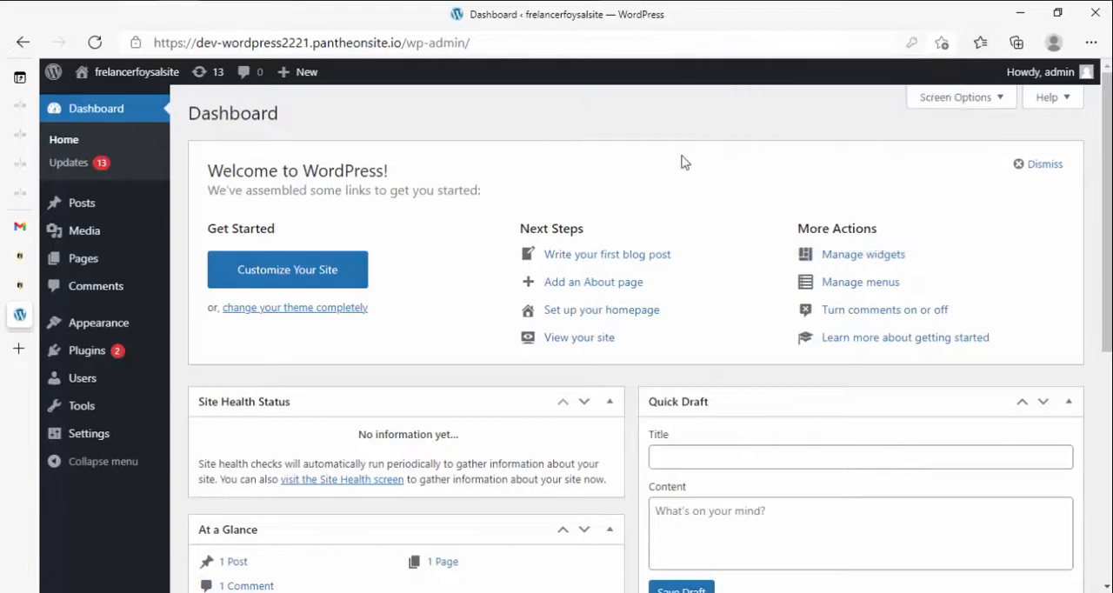
Step: Open the WordPress site's Themes page to view the installed themes
{"action": "mouse_move", "coordinate": [85, 326]}
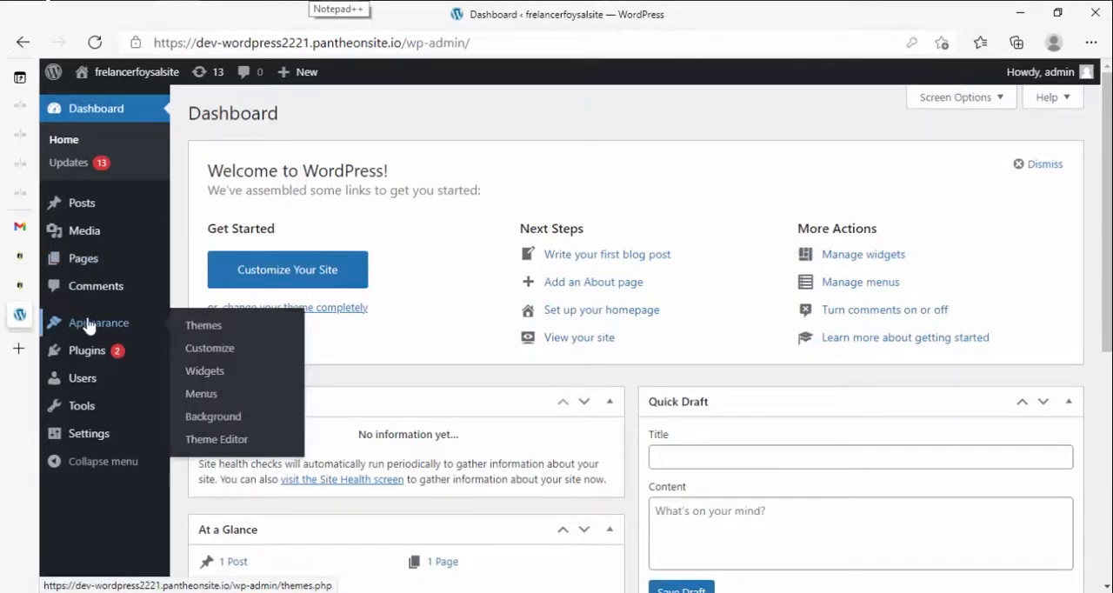
{"action": "left_click", "coordinate": [210, 332]}
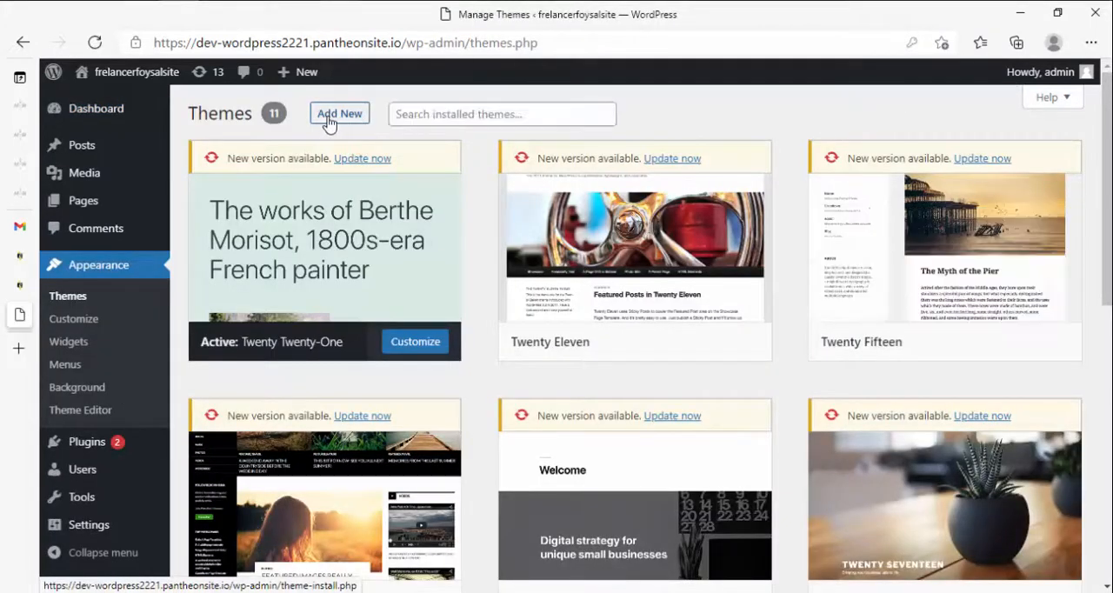
{"action": "mouse_move", "coordinate": [93, 447]}
{"action": "mouse_move", "coordinate": [69, 117]}
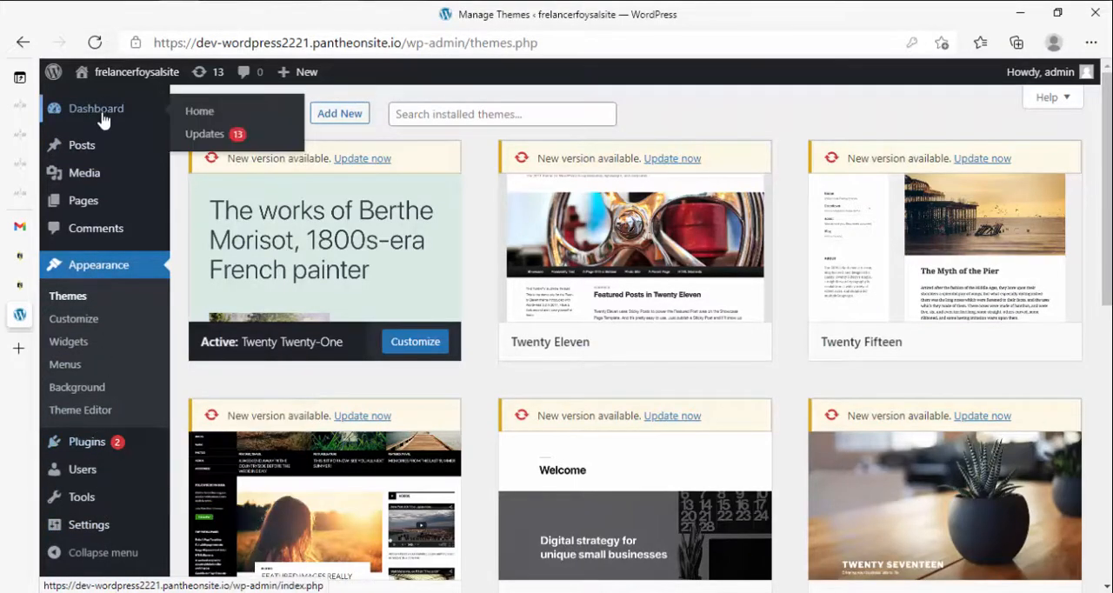
Step: Open the WordPress Updates page, and view the site's public front page in a new browser tab
{"action": "left_click", "coordinate": [207, 136]}
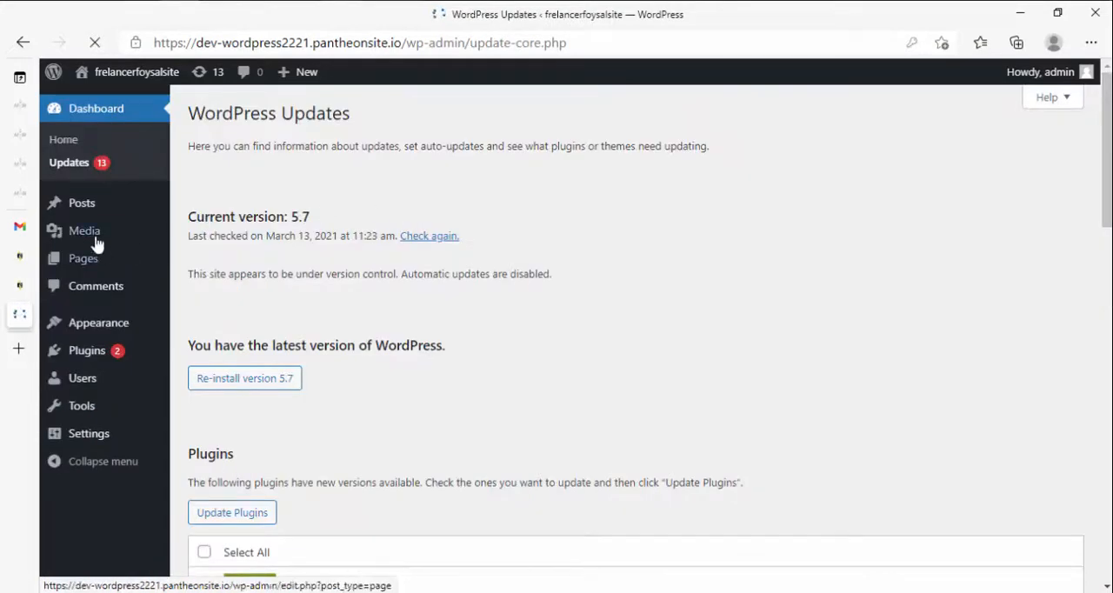
{"action": "mouse_move", "coordinate": [130, 75]}
{"action": "middle_click", "coordinate": [126, 106]}
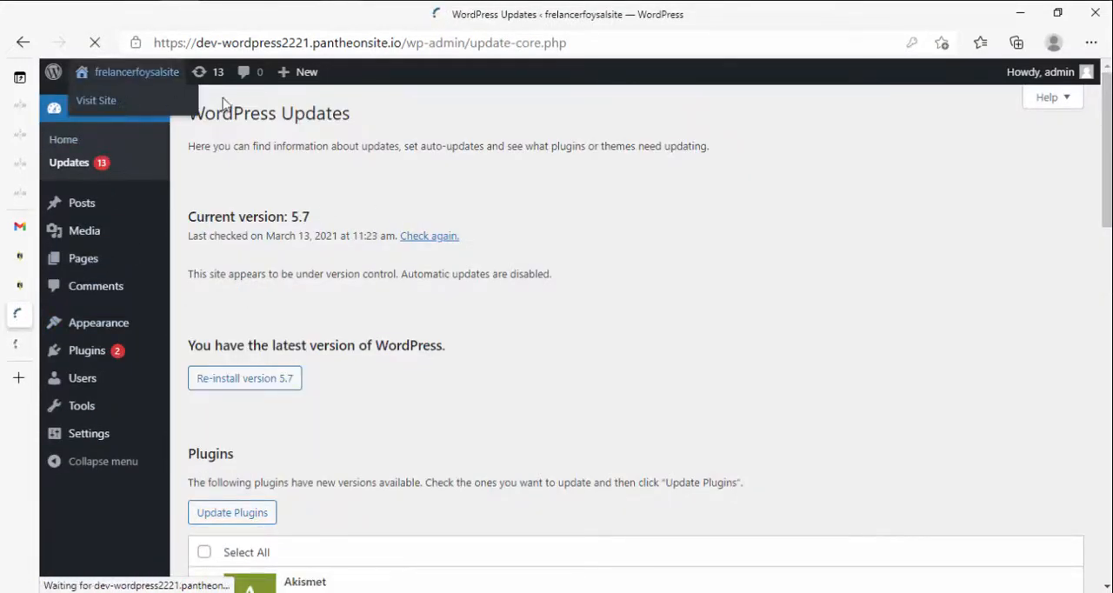
{"action": "left_click", "coordinate": [25, 351]}
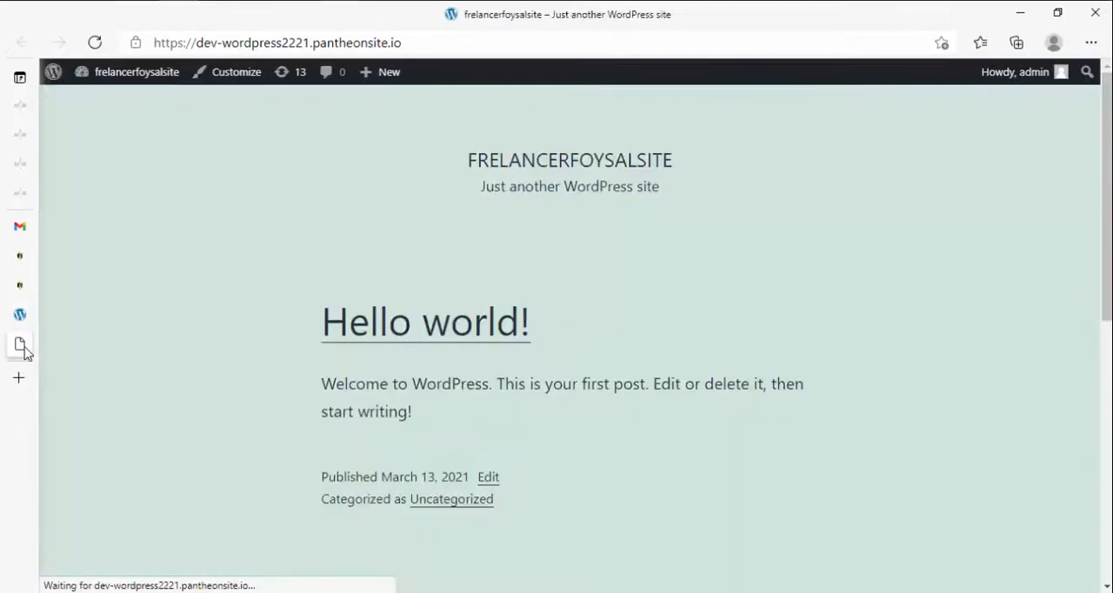
Step: Copy the development site's web address and look through its front page
{"action": "left_click", "coordinate": [394, 42]}
{"action": "scroll", "coordinate": [418, 353], "scroll_direction": "down", "scroll_amount": 2}
{"action": "scroll", "coordinate": [418, 352], "scroll_direction": "down", "scroll_amount": 5}
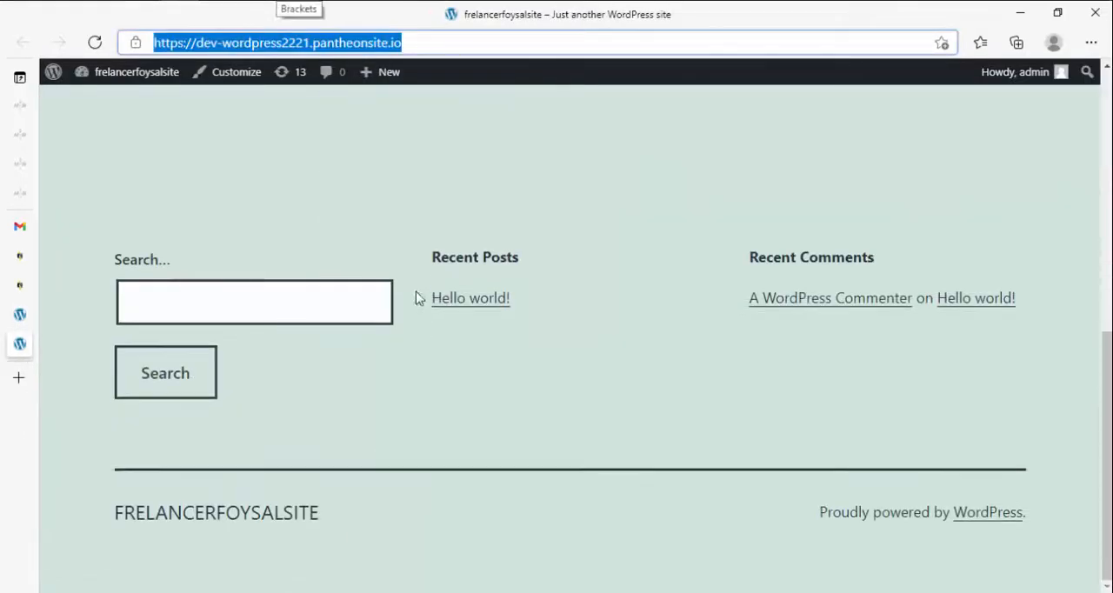
{"action": "right_click", "coordinate": [393, 47]}
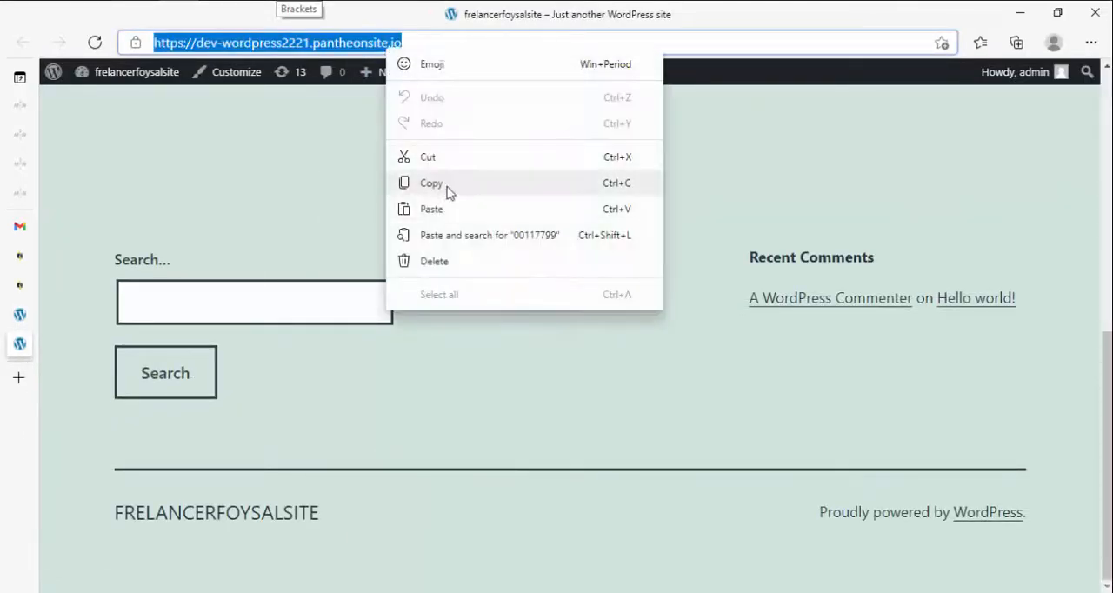
{"action": "left_click", "coordinate": [446, 186]}
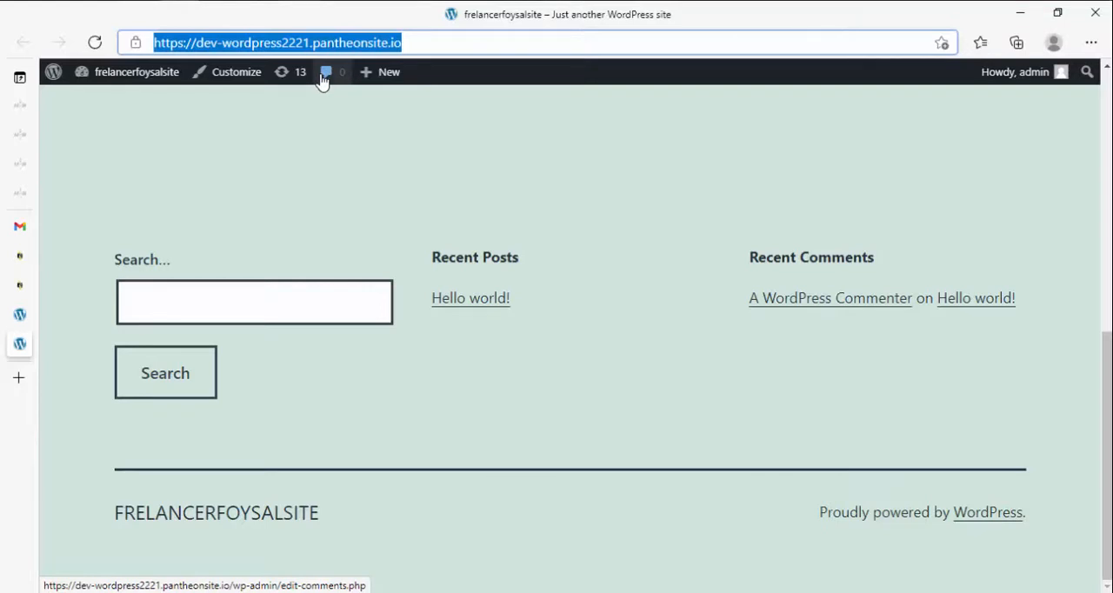
{"action": "scroll", "coordinate": [375, 360], "scroll_direction": "up", "scroll_amount": 10}
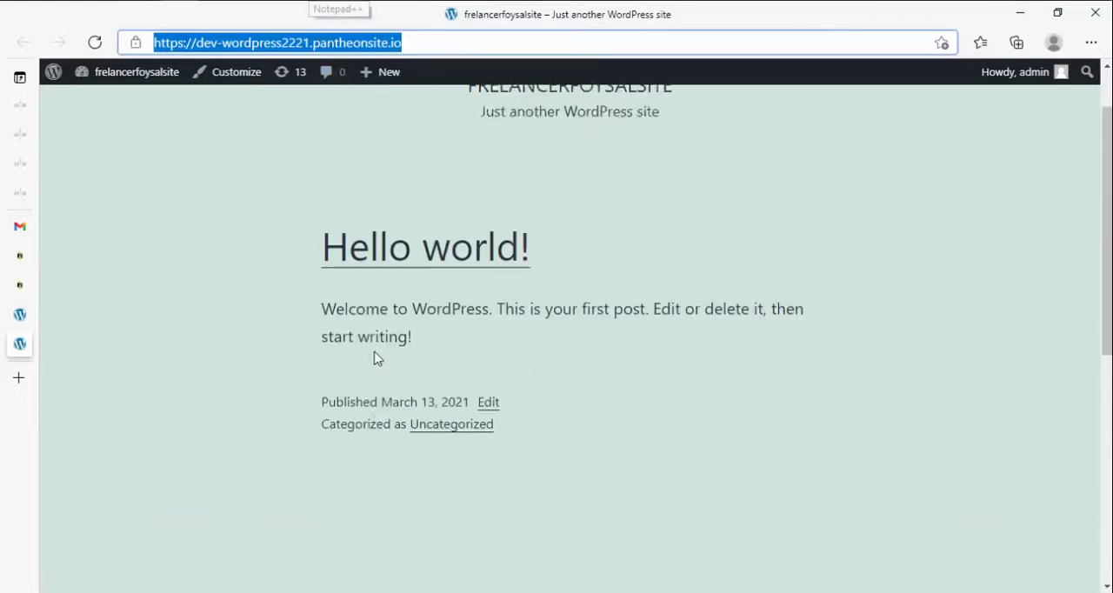
Step: Return to the wordpress2221 site dashboard on Pantheon and go to the account's My Dashboard site list
{"action": "mouse_move", "coordinate": [14, 311]}
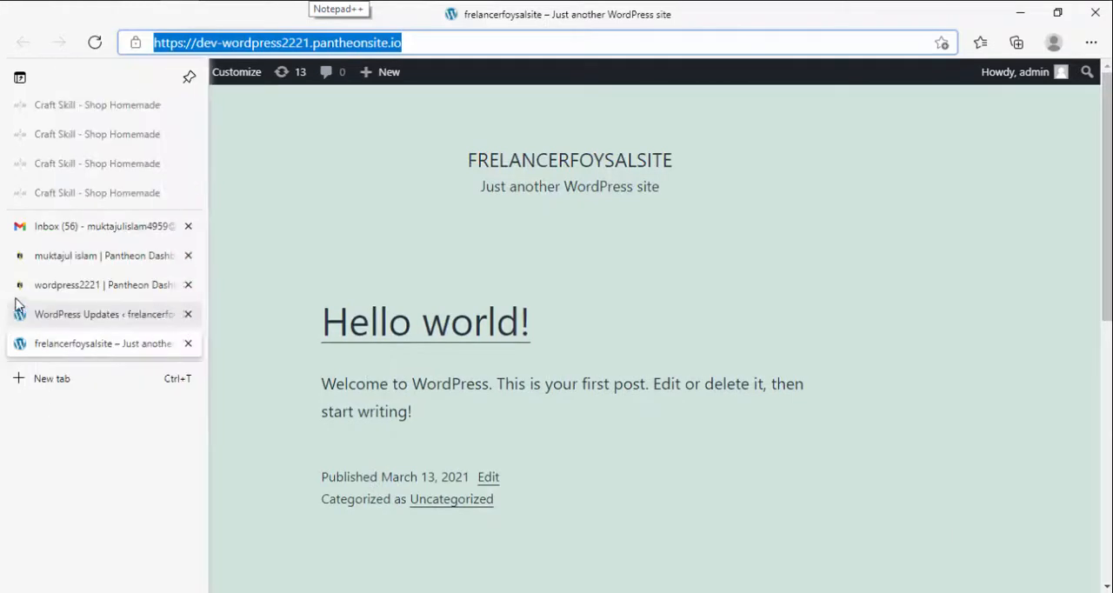
{"action": "left_click", "coordinate": [75, 292]}
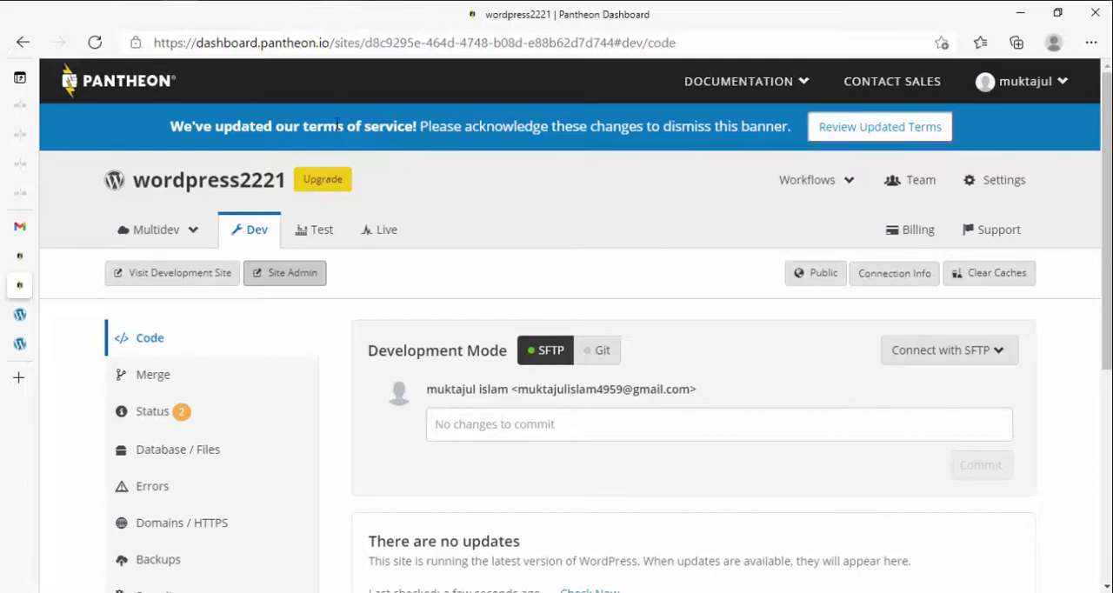
{"action": "left_click", "coordinate": [268, 278]}
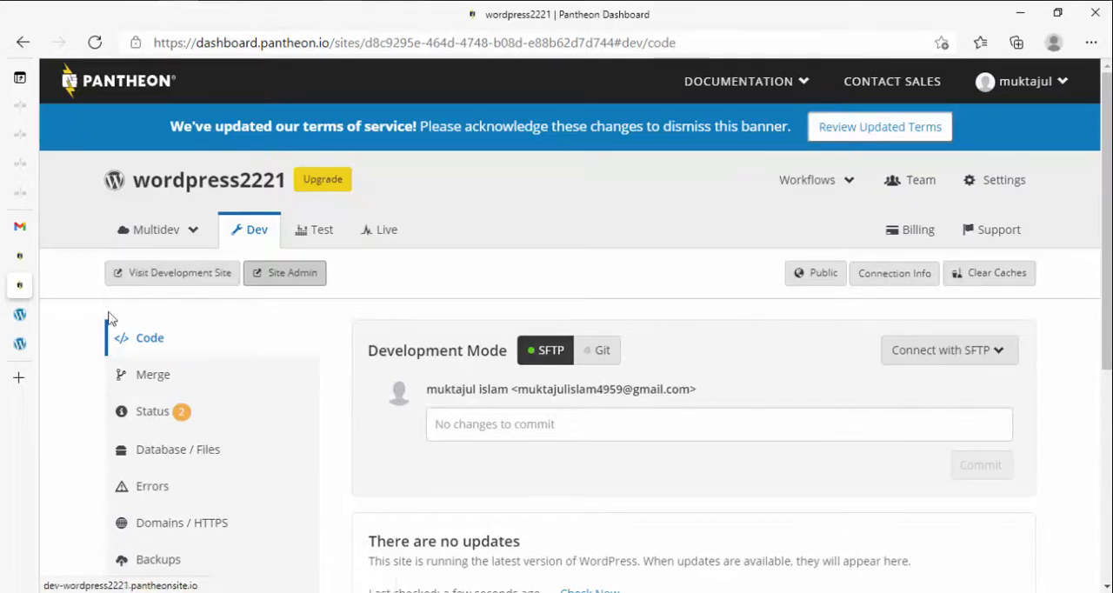
{"action": "left_click", "coordinate": [1024, 81]}
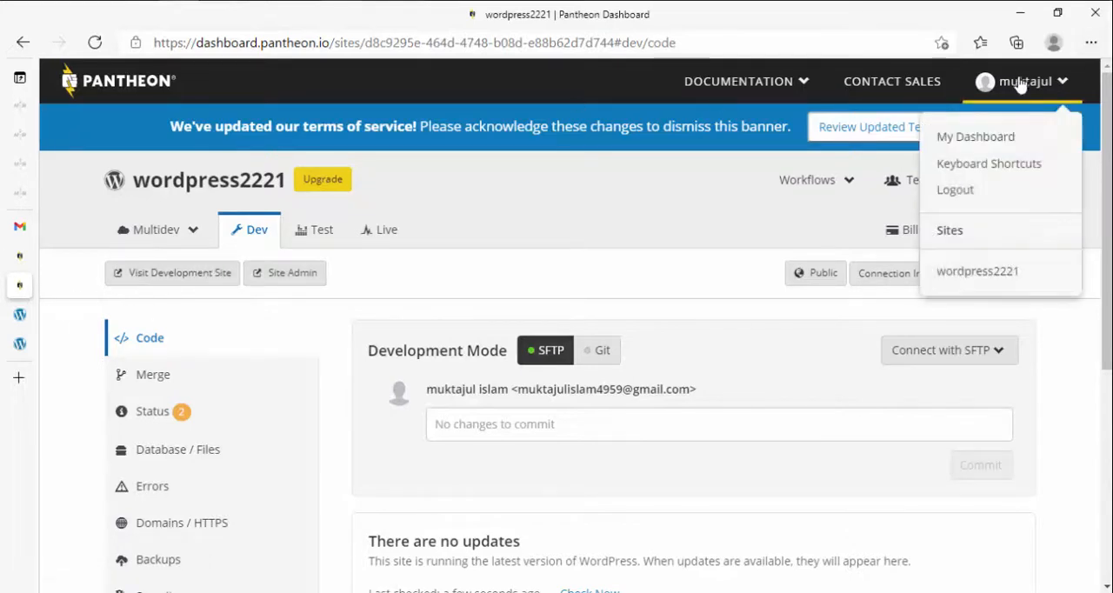
{"action": "left_click", "coordinate": [976, 141]}
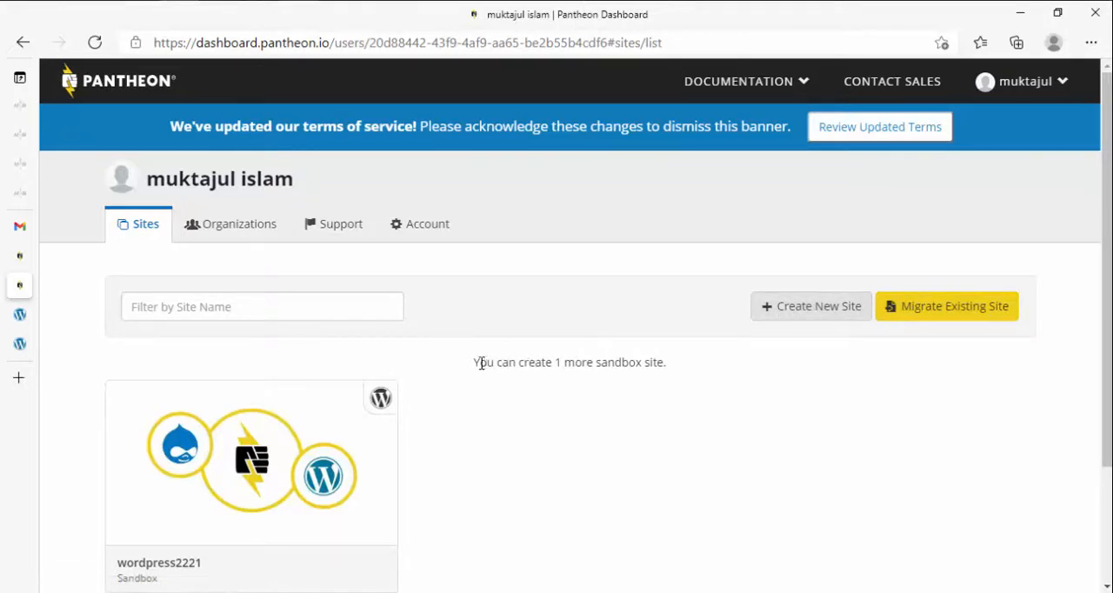
Step: Examine the note above the site list about how many more sandbox sites can be created
{"action": "left_click_drag", "start_coordinate": [479, 364], "coordinate": [660, 363]}
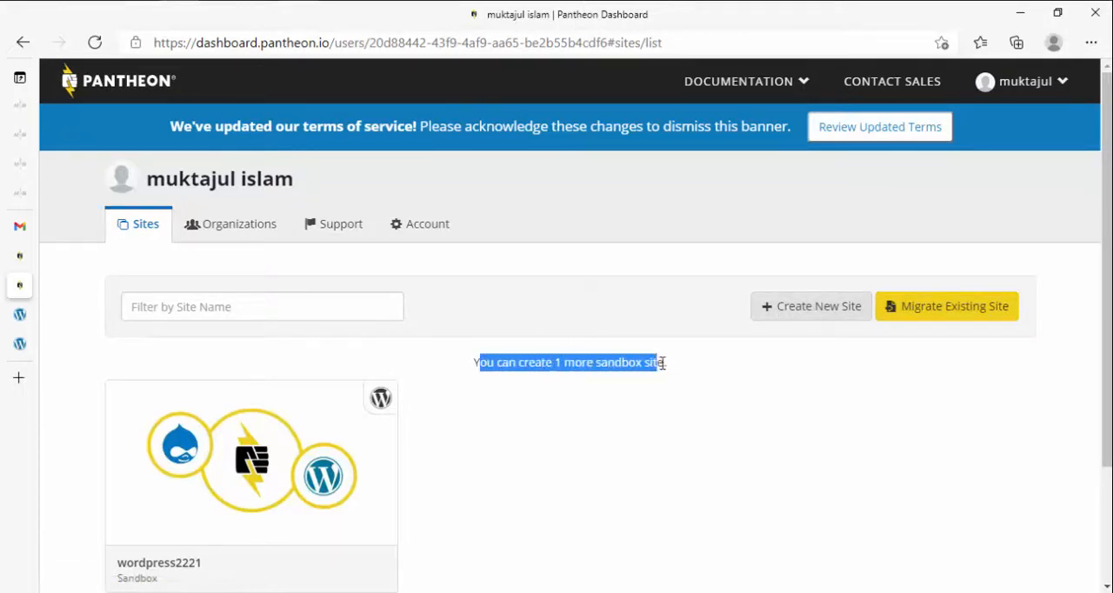
{"action": "left_click", "coordinate": [642, 365]}
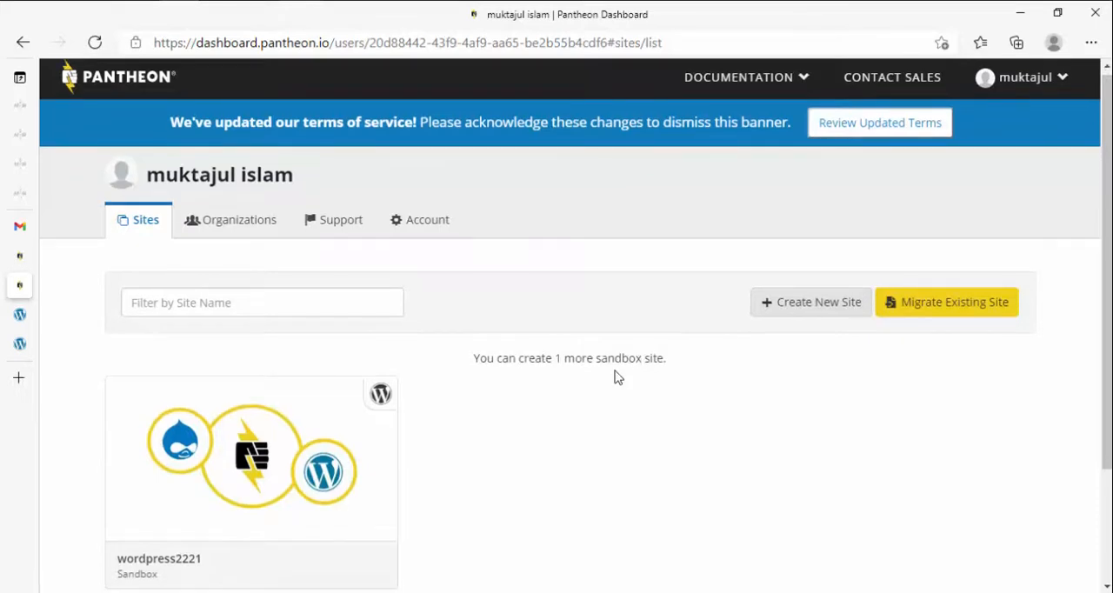
{"action": "scroll", "coordinate": [617, 370], "scroll_direction": "down", "scroll_amount": 2}
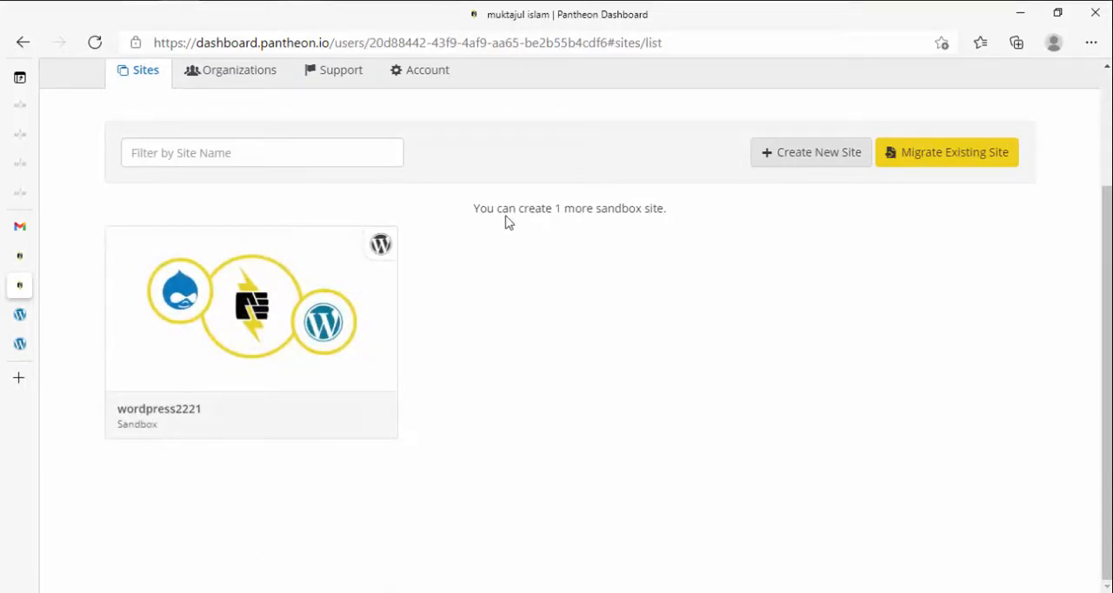
{"action": "left_click_drag", "start_coordinate": [477, 209], "coordinate": [563, 209]}
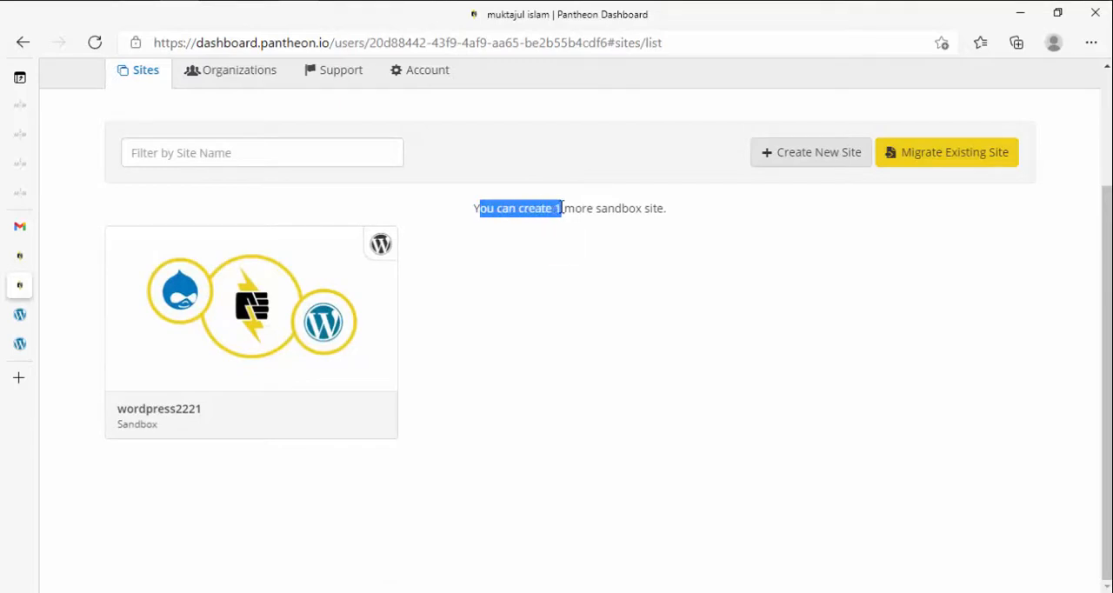
{"action": "left_click", "coordinate": [562, 208]}
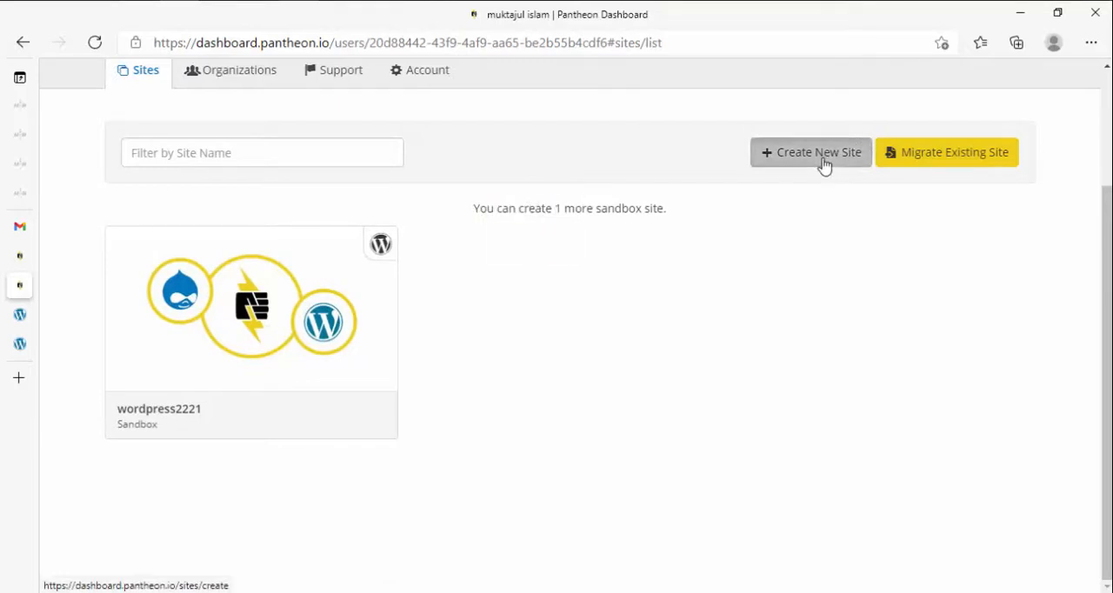
Step: Open the form for creating another Pantheon site in a new browser tab, and log out of the Pantheon account
{"action": "left_click", "coordinate": [824, 166]}
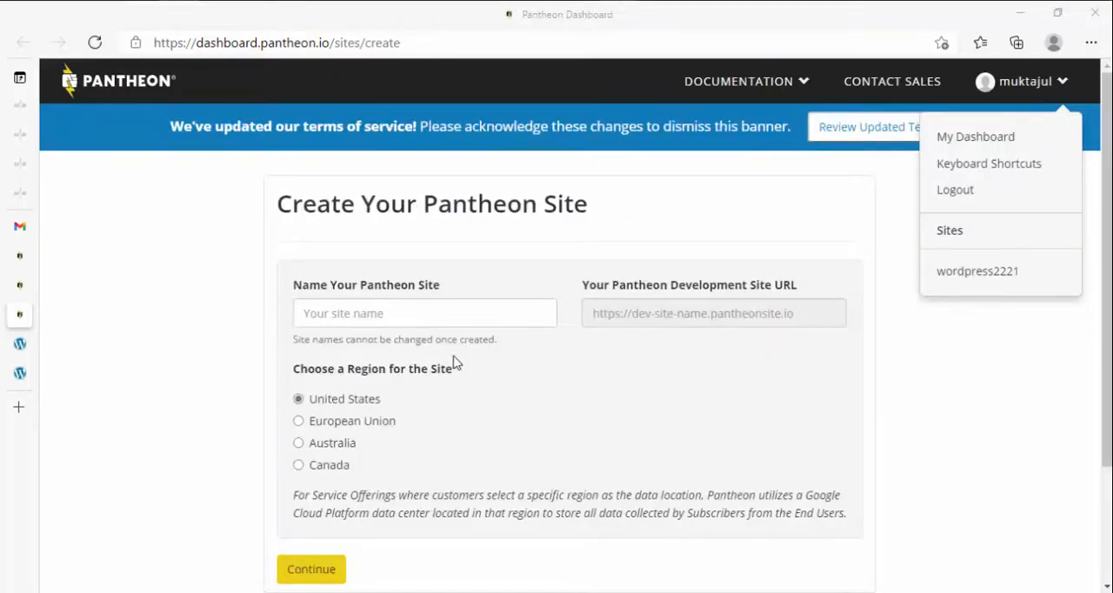
{"action": "left_click", "coordinate": [991, 207]}
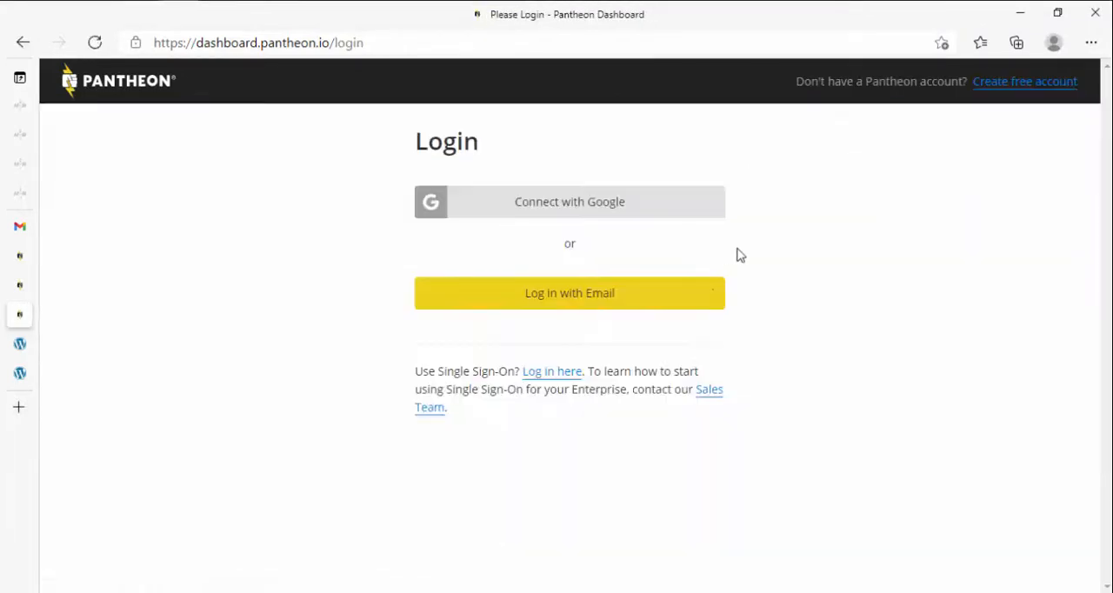
{"action": "left_click", "coordinate": [135, 91]}
Step: Switch to the Gmail inbox and view its Primary category
{"action": "left_click", "coordinate": [20, 226]}
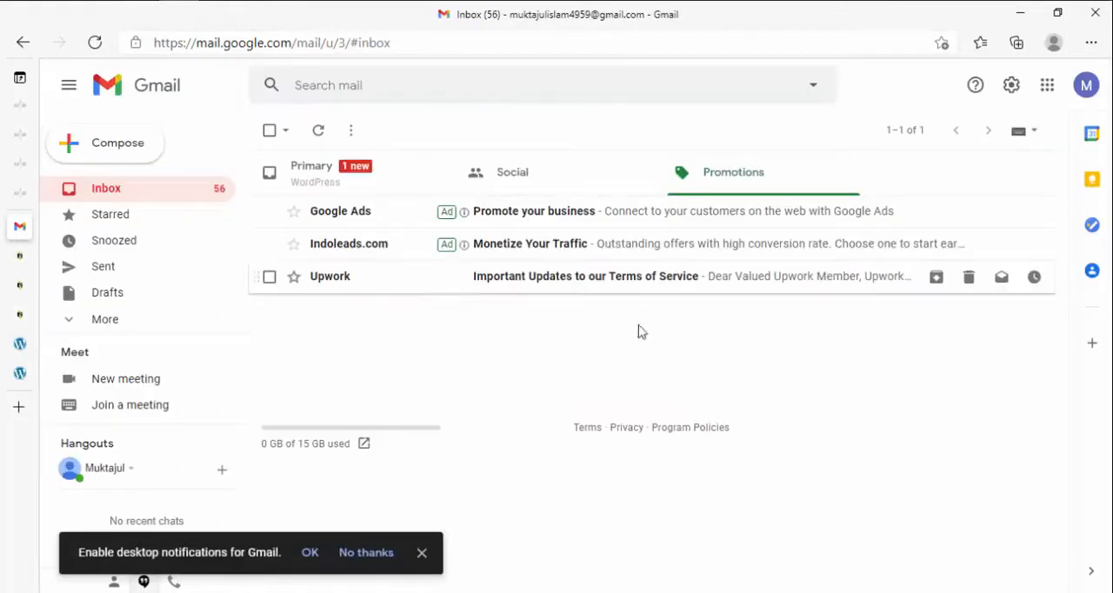
{"action": "left_click", "coordinate": [348, 181]}
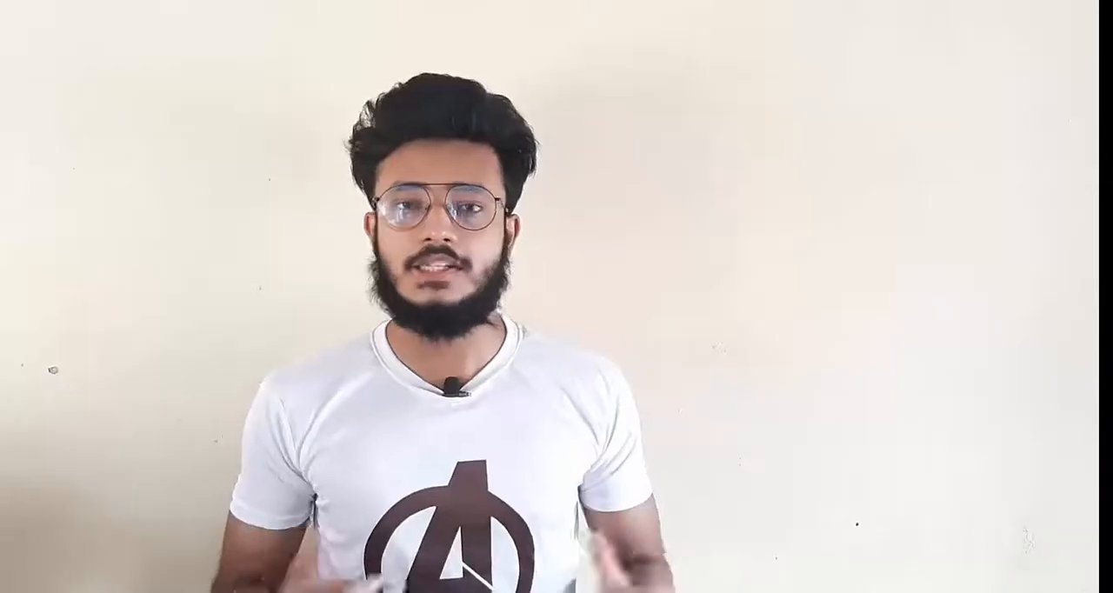